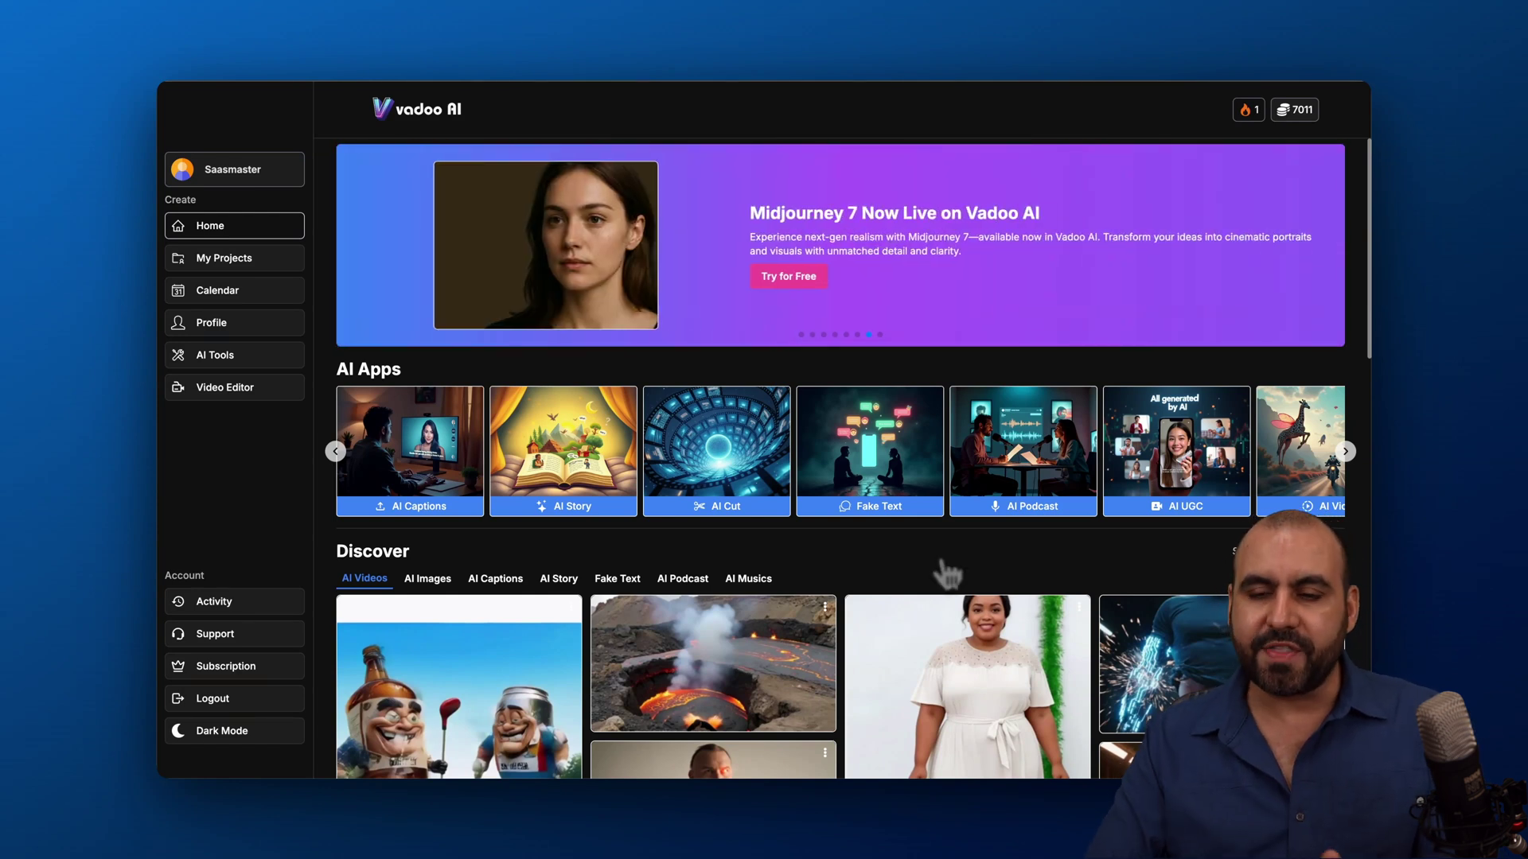
On the AppSumo Vadoo AI deal page, show License Tiers 1–4, noting Tier 1's 500 monthly credits.
click(1128, 63)
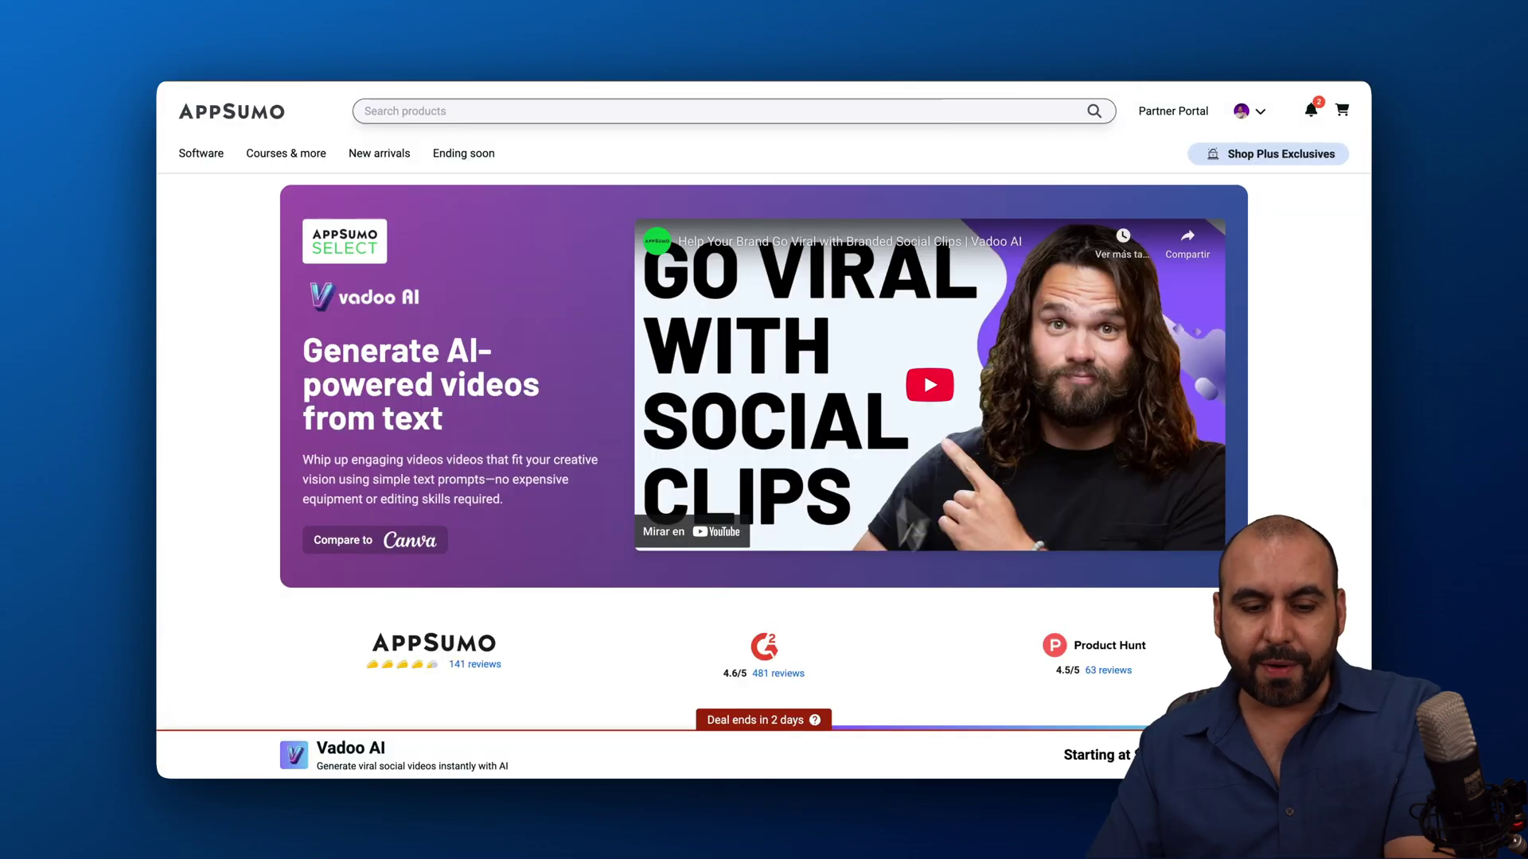
scroll(841, 637, down, 15)
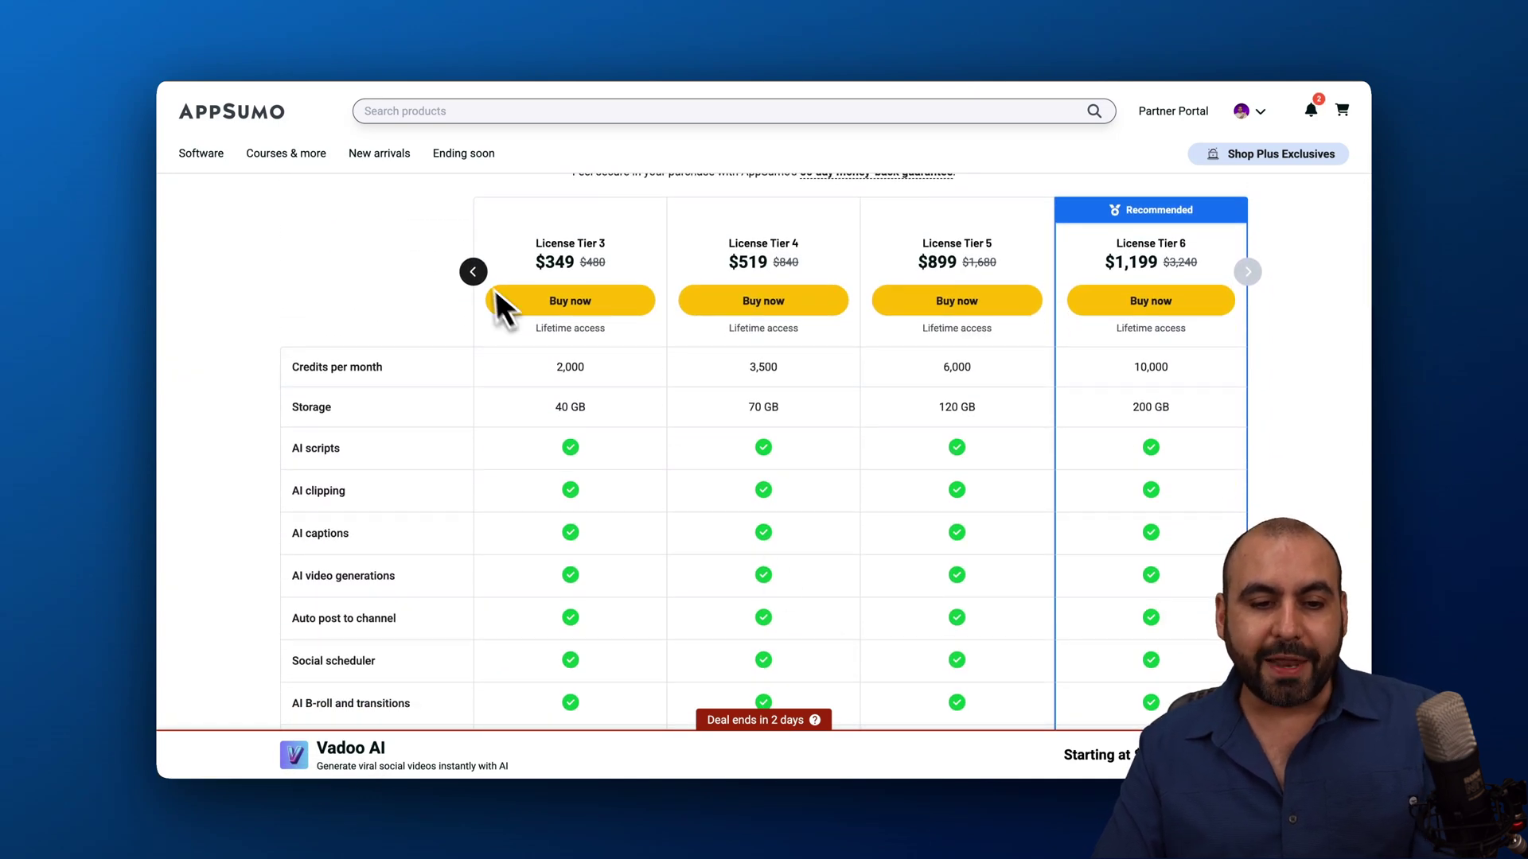
click(475, 273)
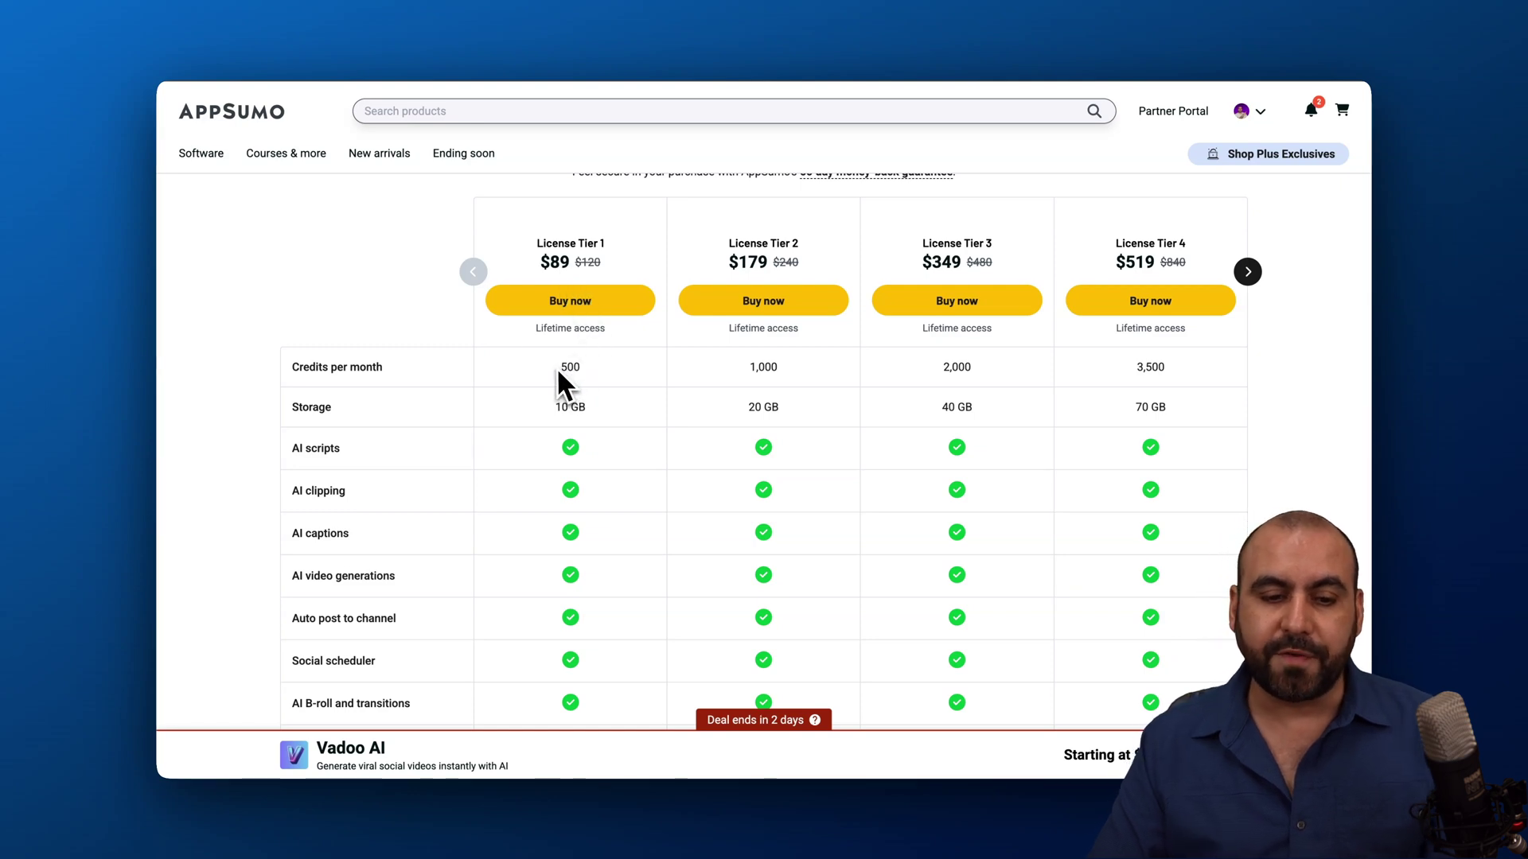
drag(557, 368, 606, 371)
click(612, 370)
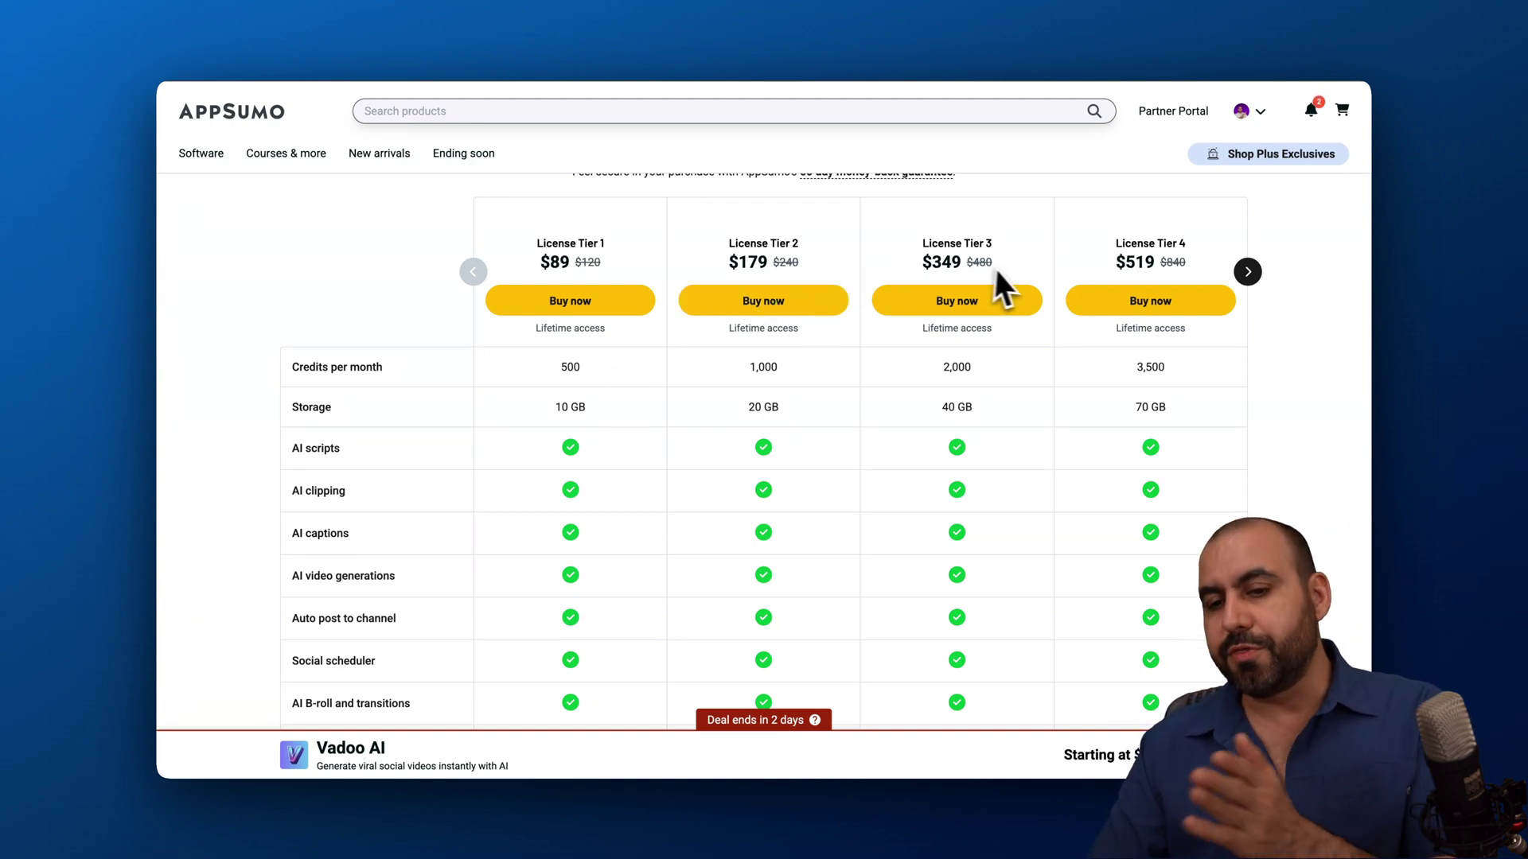
Move the pricing table to License Tiers 3–6 and highlight the Tier 6 price.
click(1245, 277)
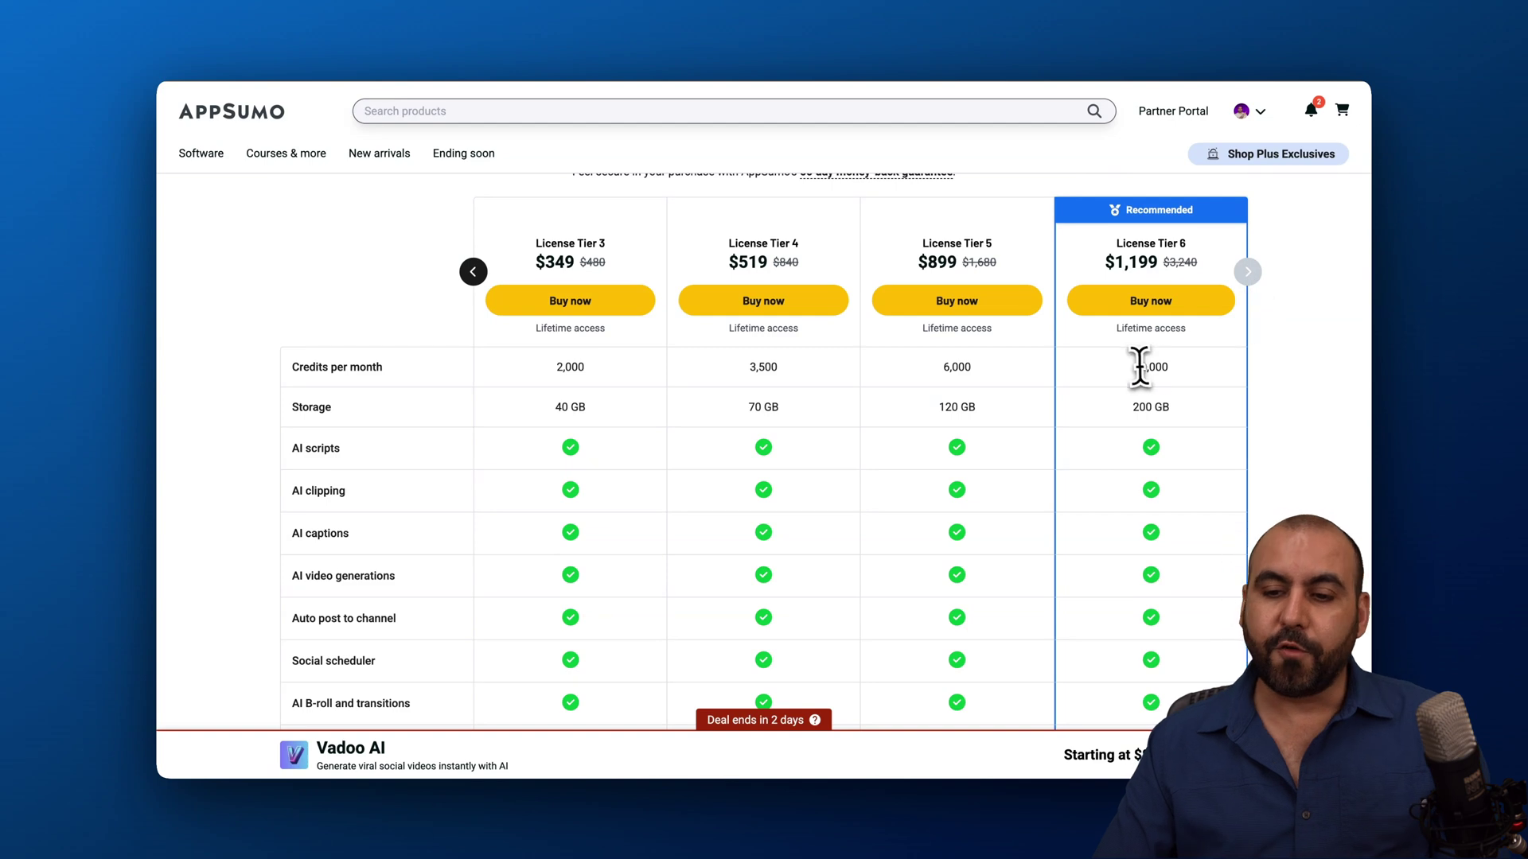
drag(1114, 263, 1184, 263)
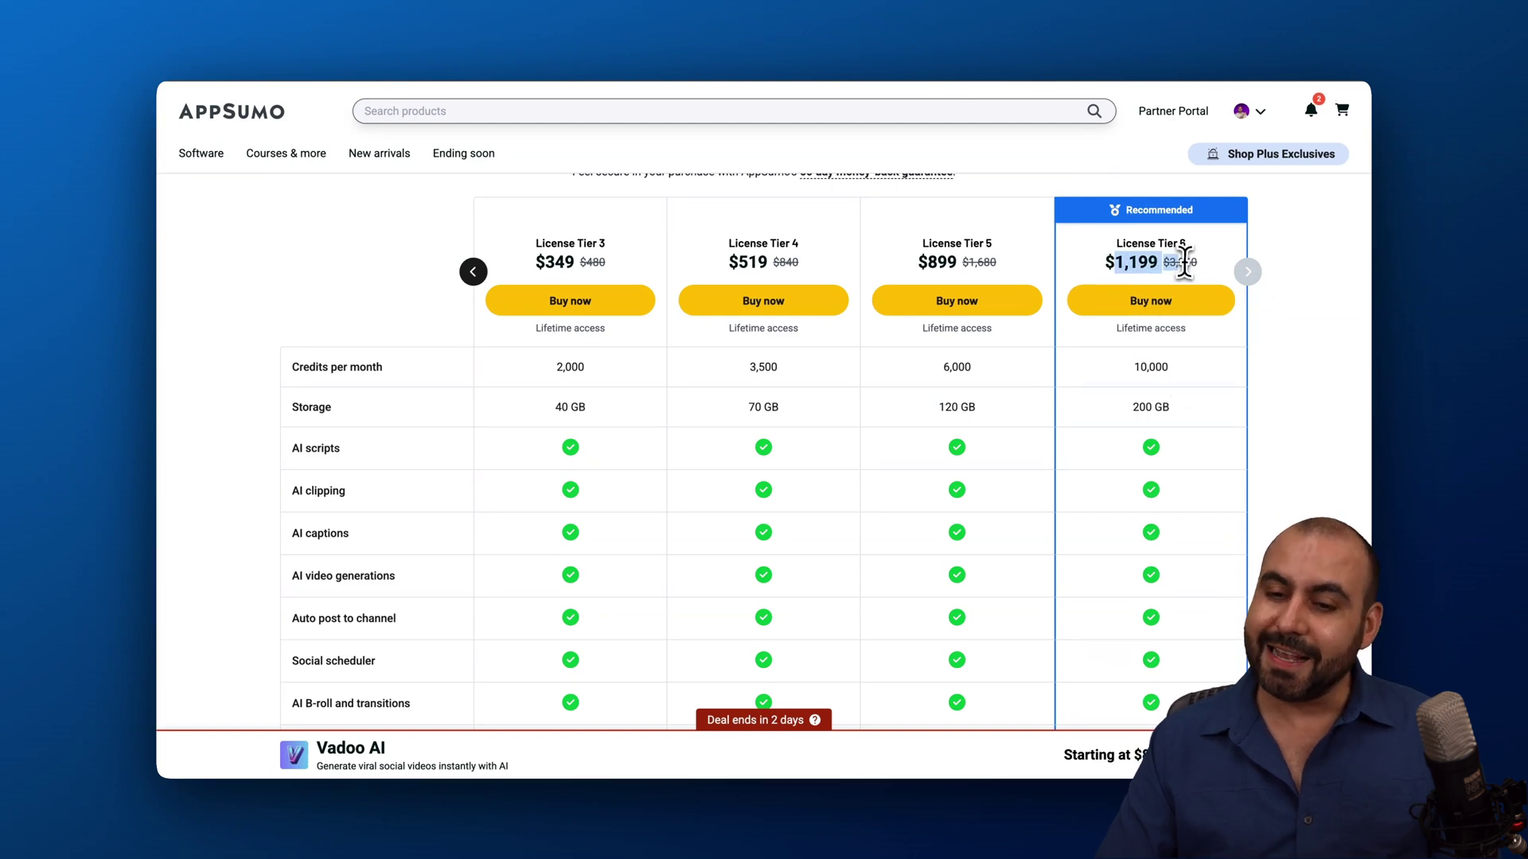
click(1154, 262)
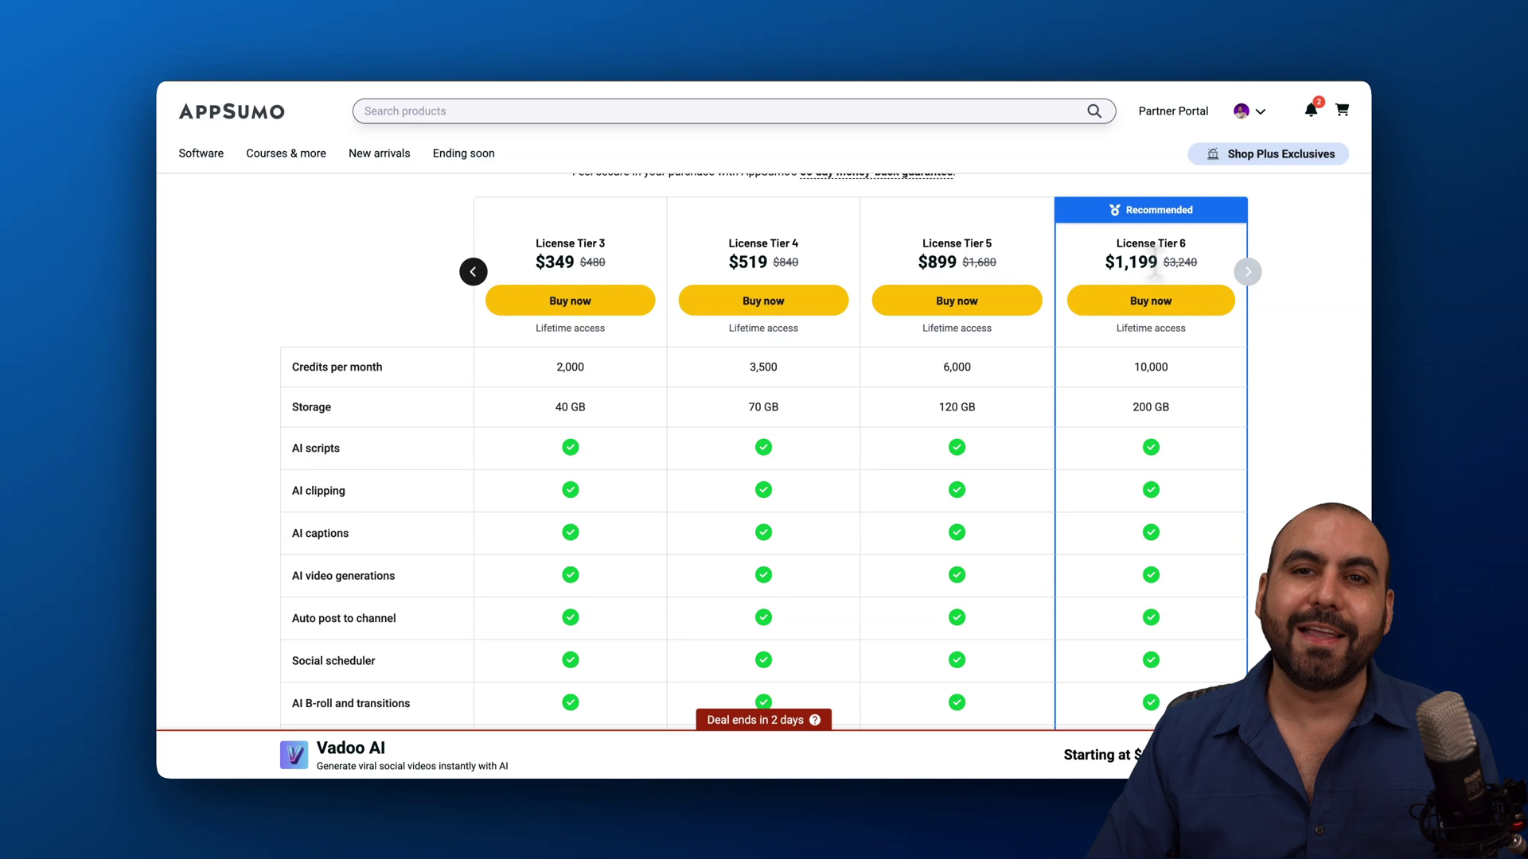
click(1257, 113)
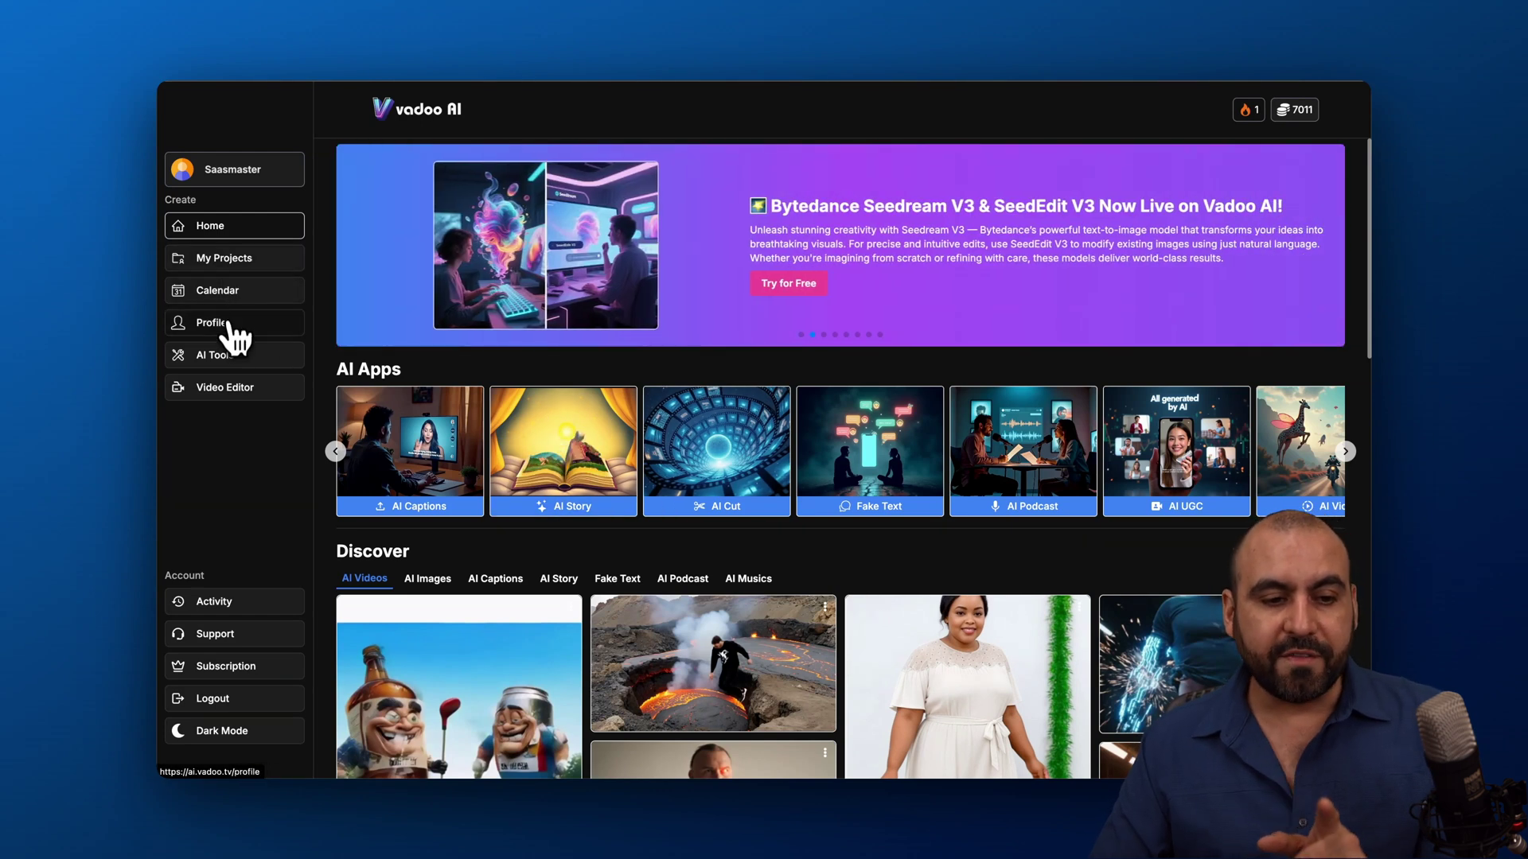
Check the API key settings on the Vadoo AI Profile page, then return to Home.
click(228, 340)
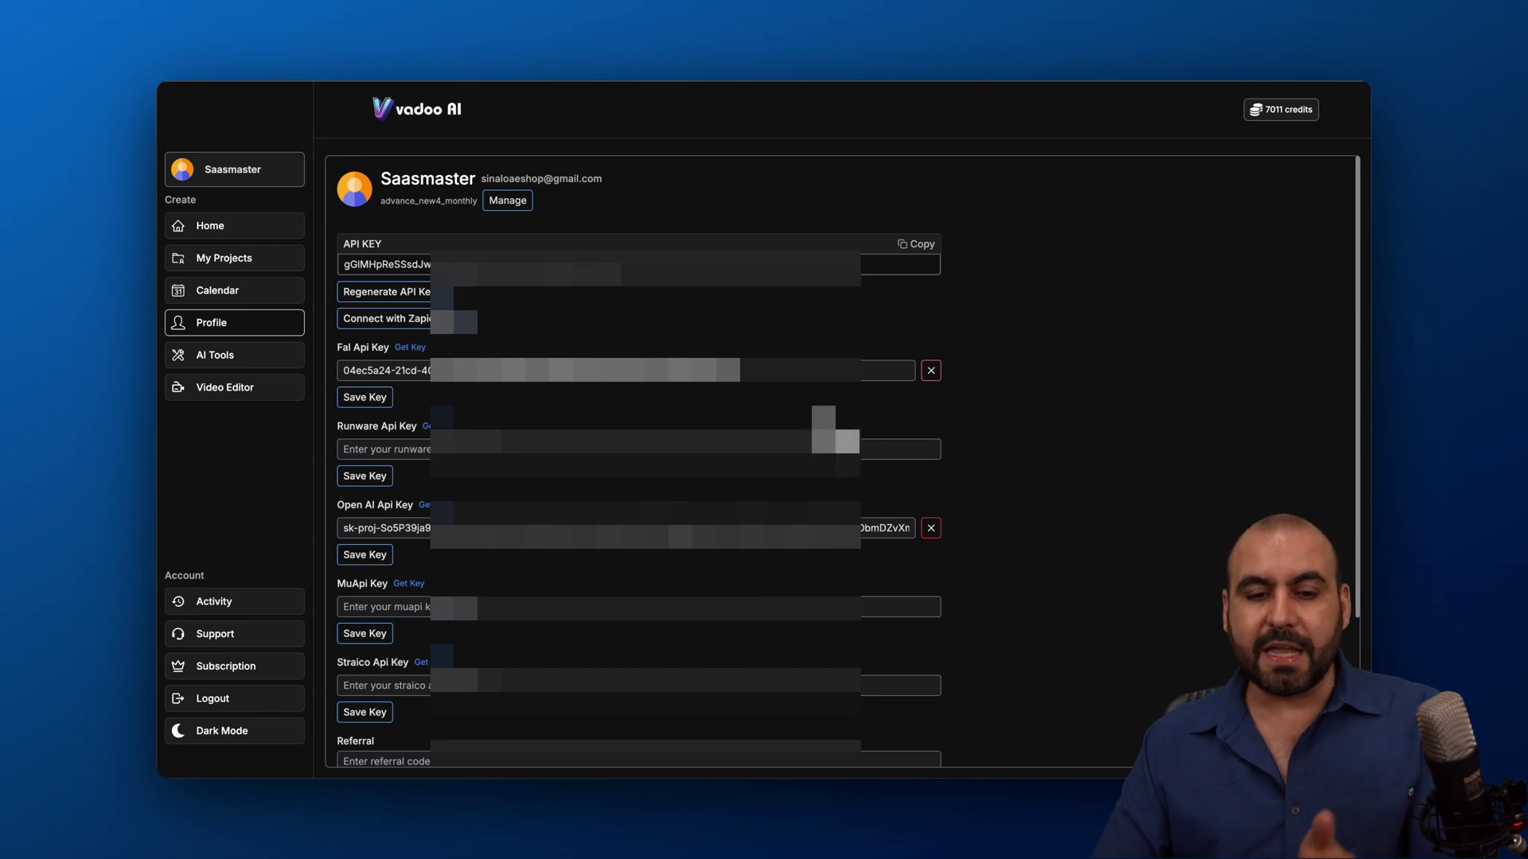
click(256, 228)
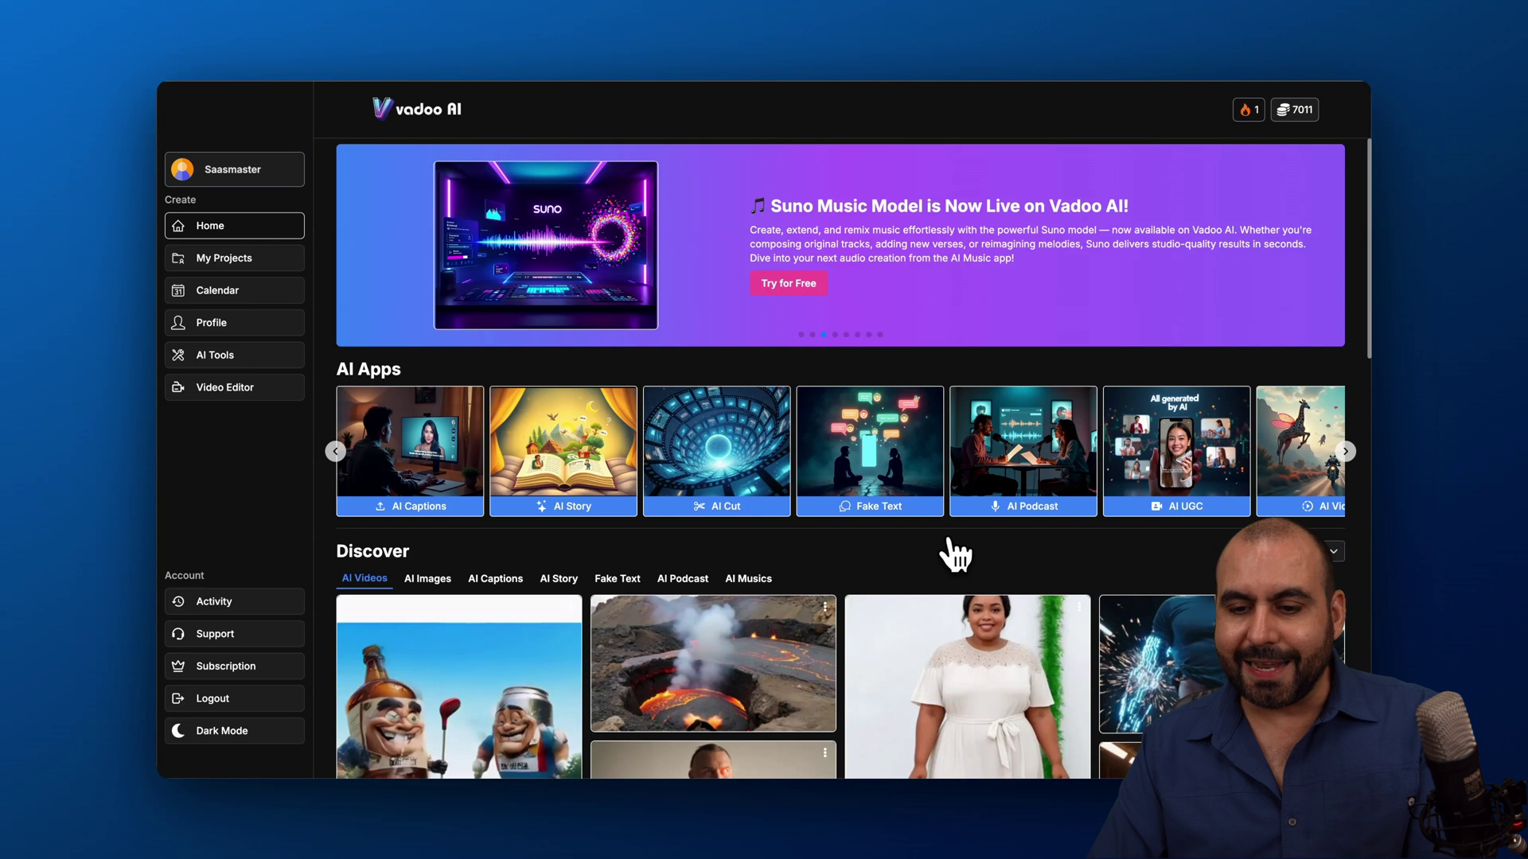
scroll(1010, 477, right, 5)
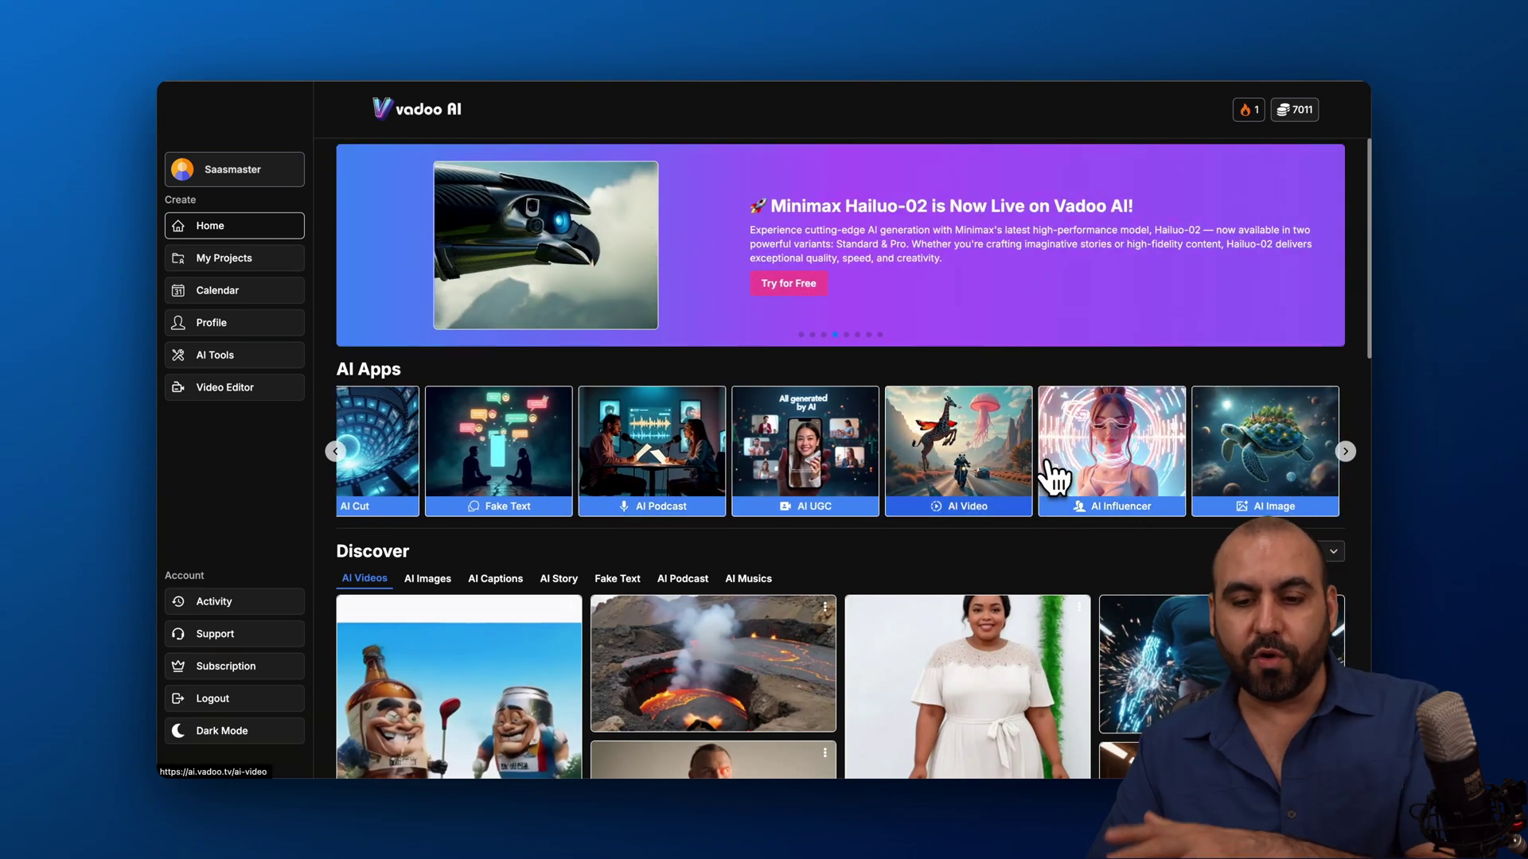
In AI Video, pick the Veo3 model (16:9, 8s) and generate the IKEA room prompt.
click(1001, 473)
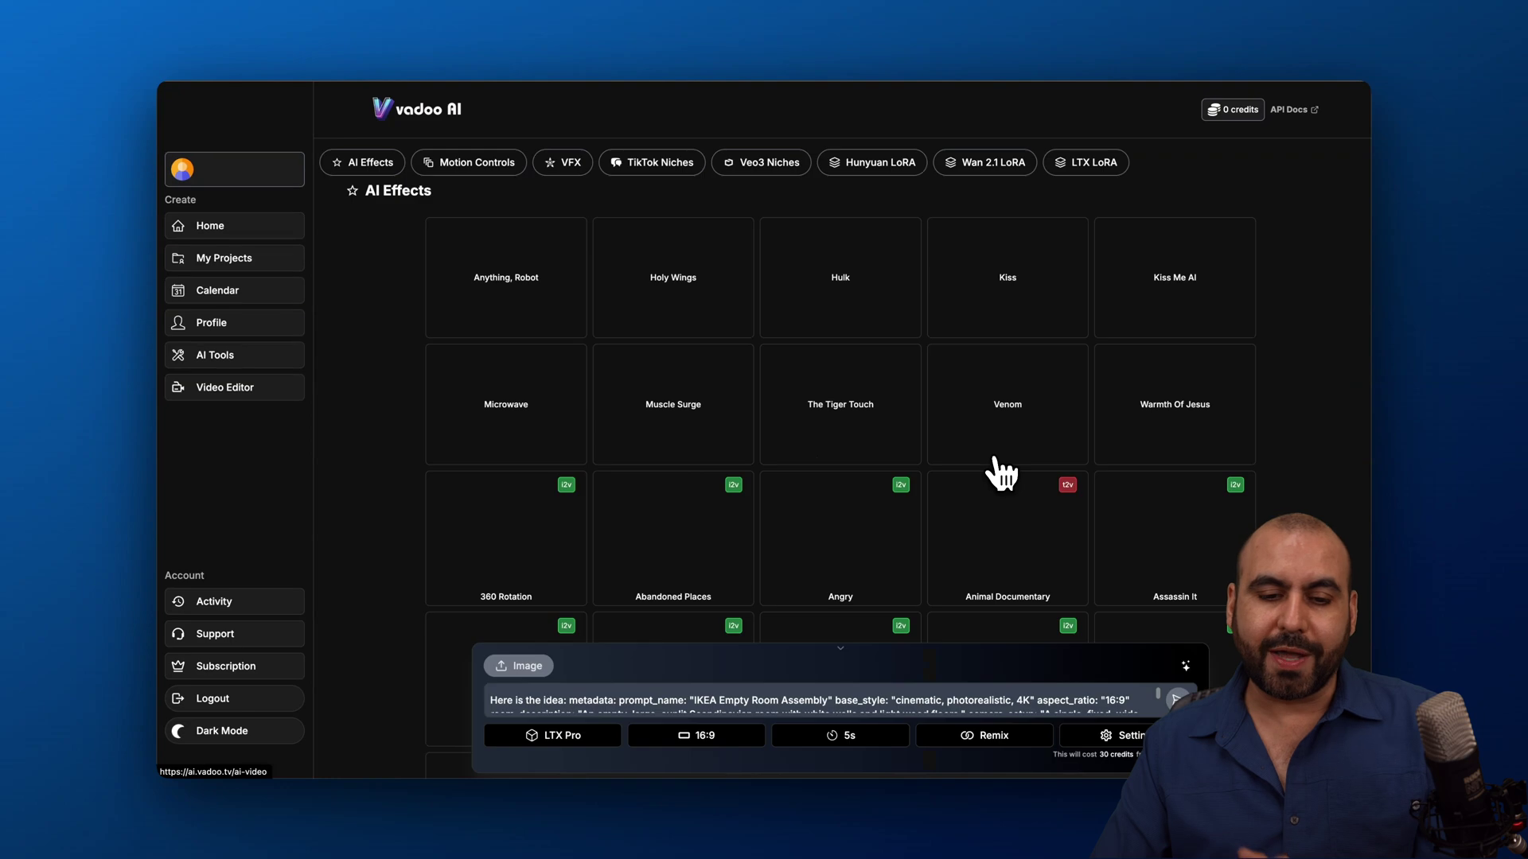
click(575, 748)
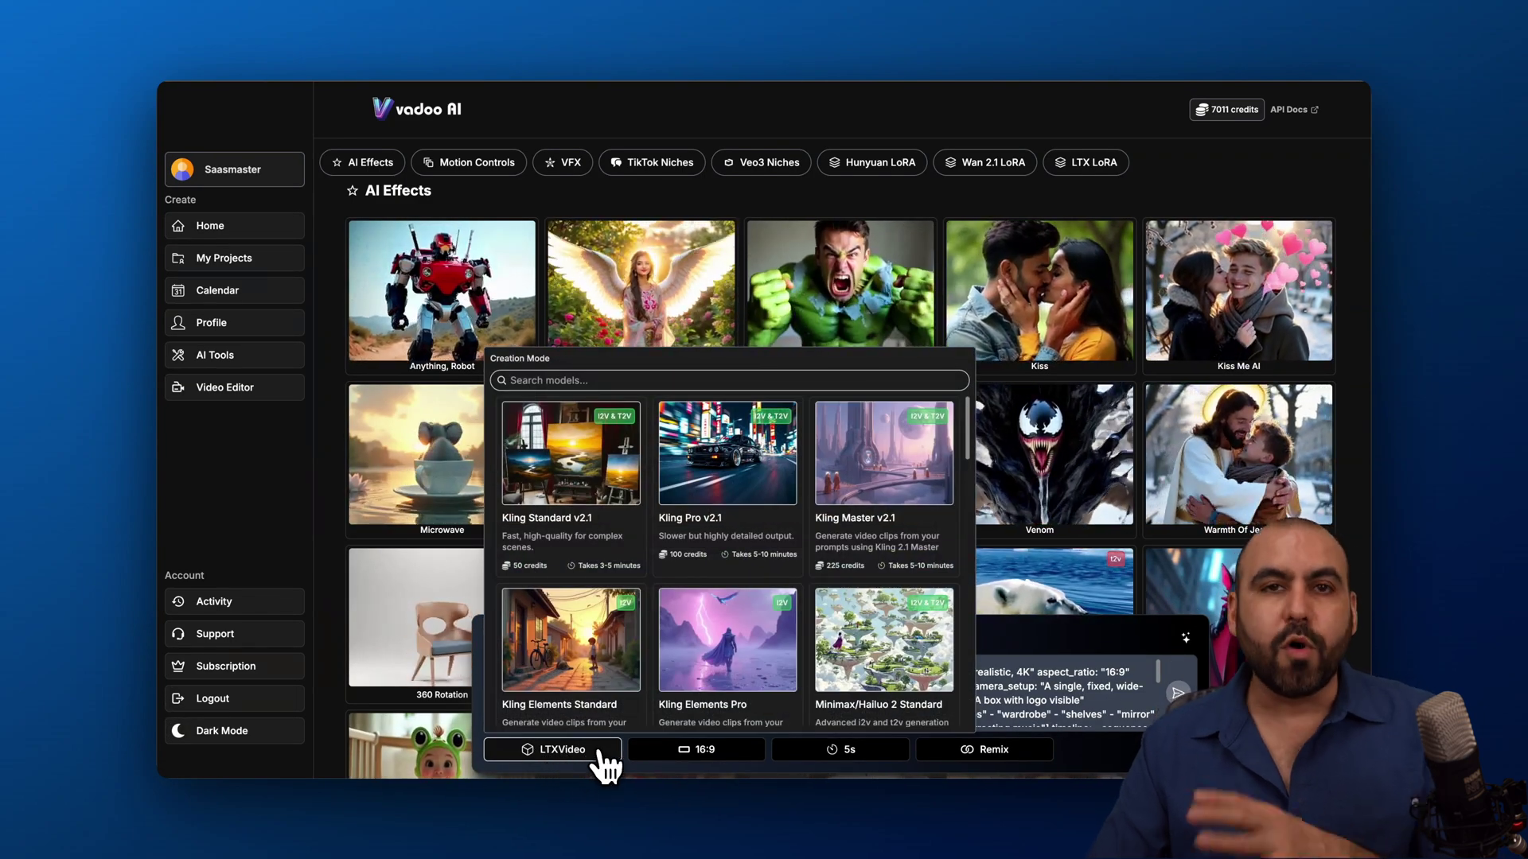
scroll(728, 652, down, 15)
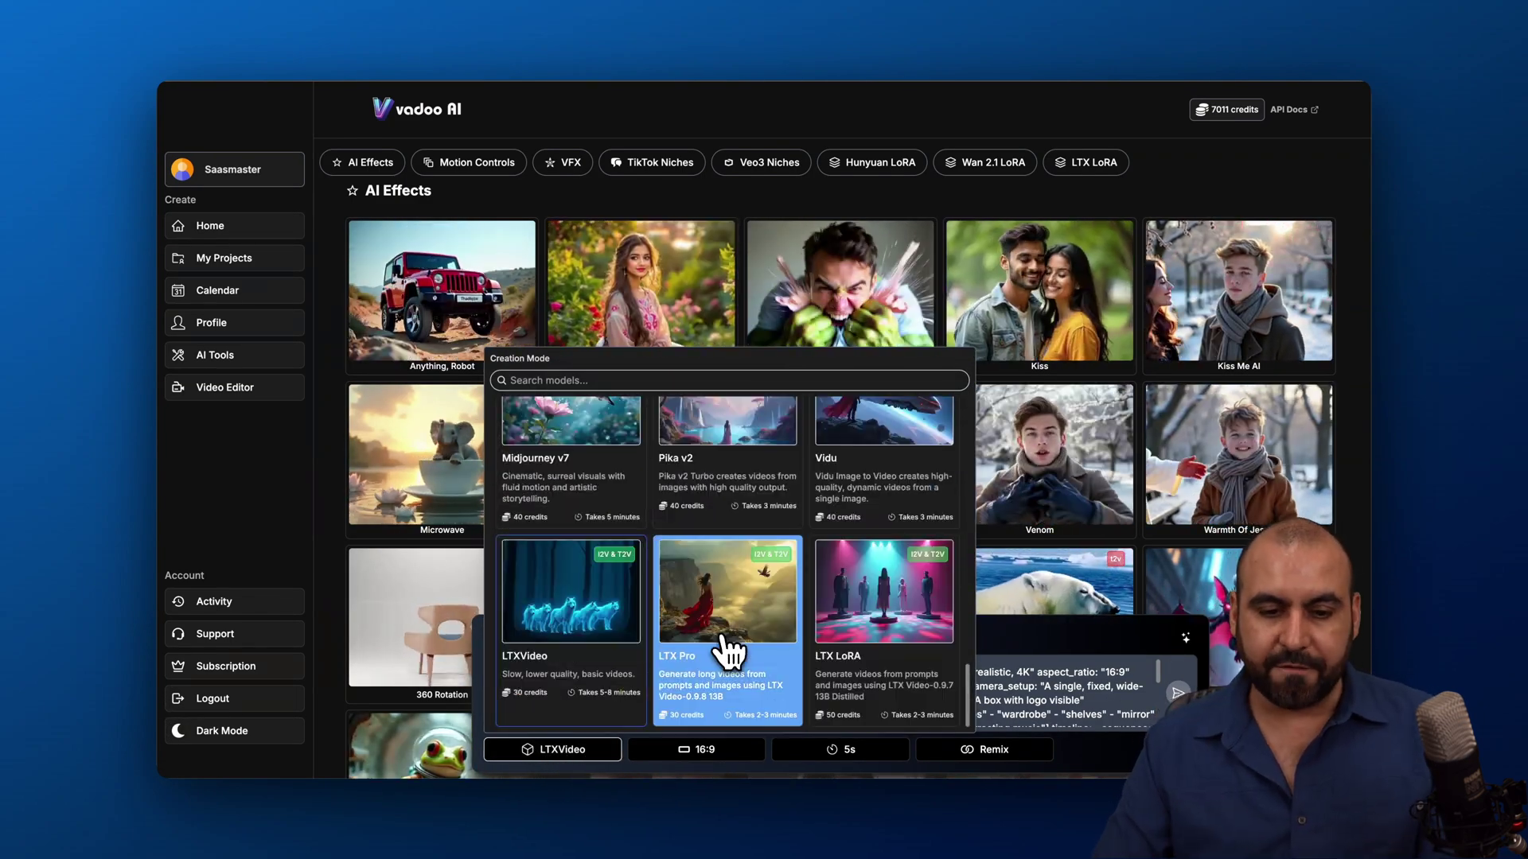
scroll(726, 641, up, 5)
scroll(606, 508, up, 3)
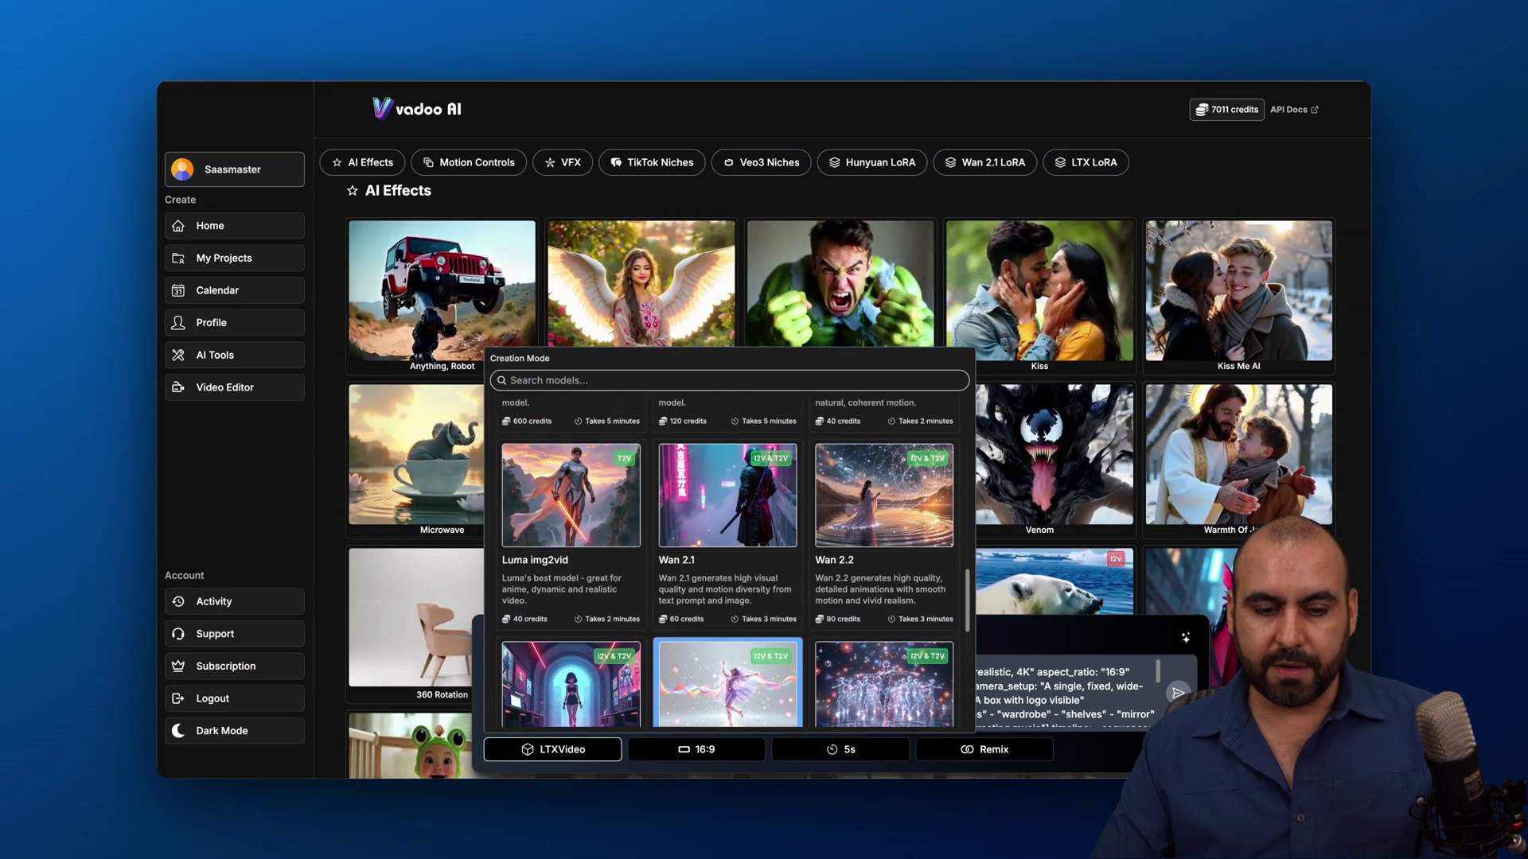
click(606, 508)
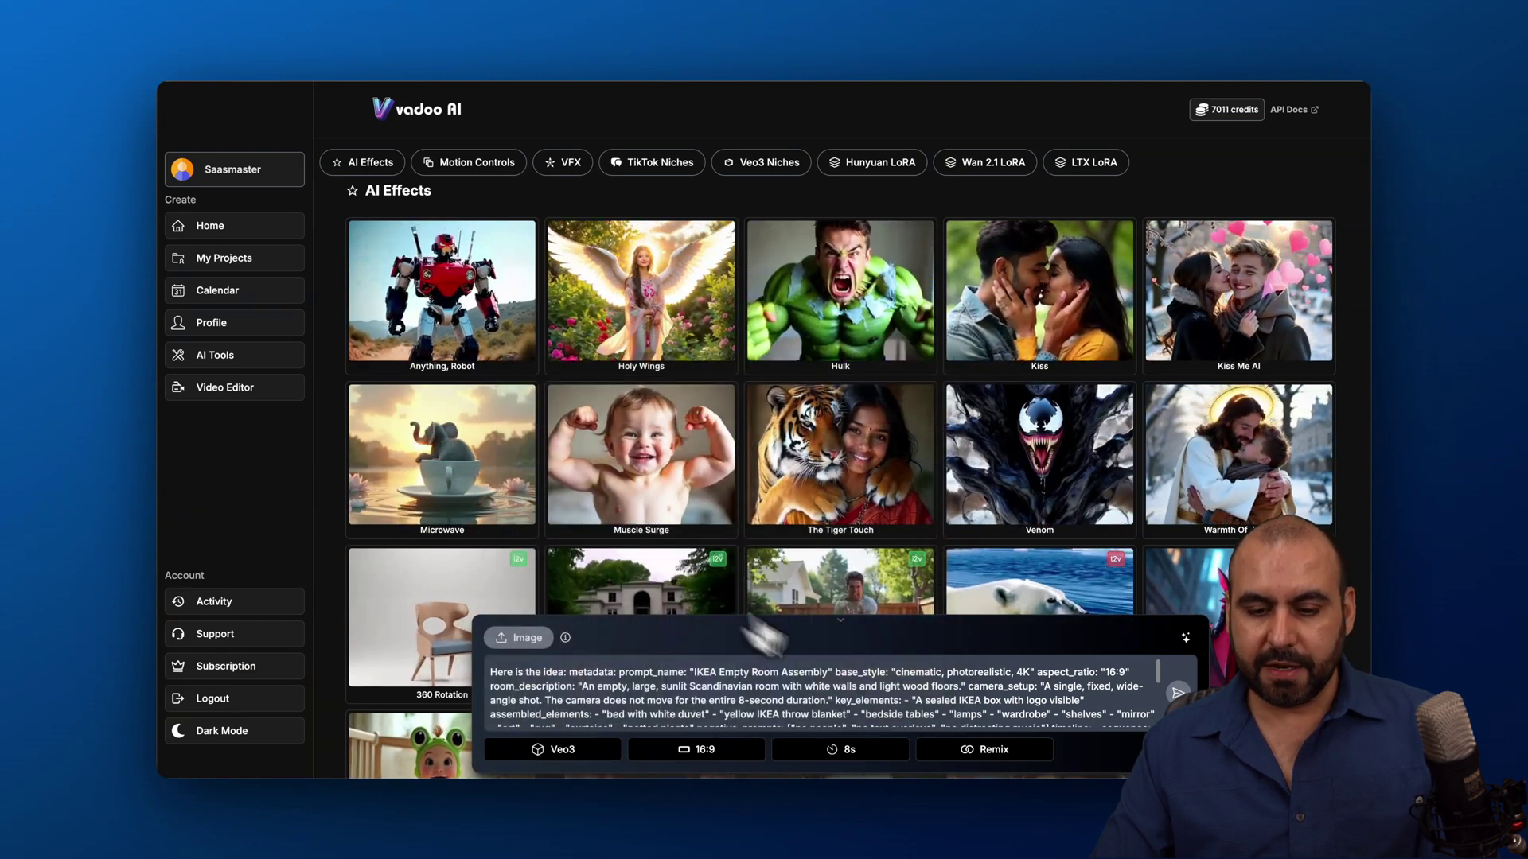
click(1176, 693)
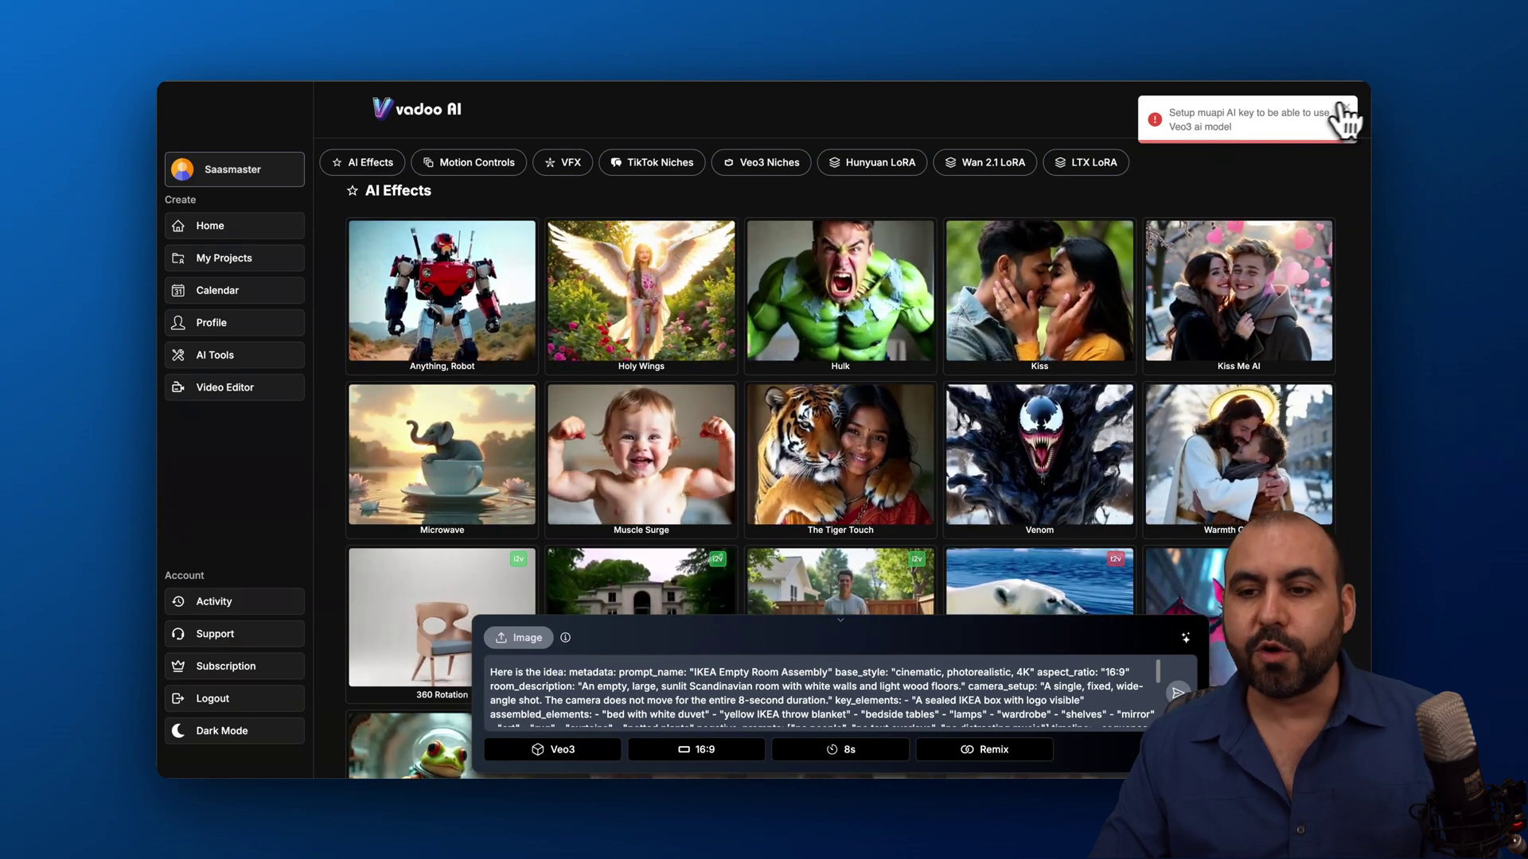
Dismiss the muapi key warning and regenerate the IKEA room video with Kling Pro v2.1 at 5s.
click(1346, 108)
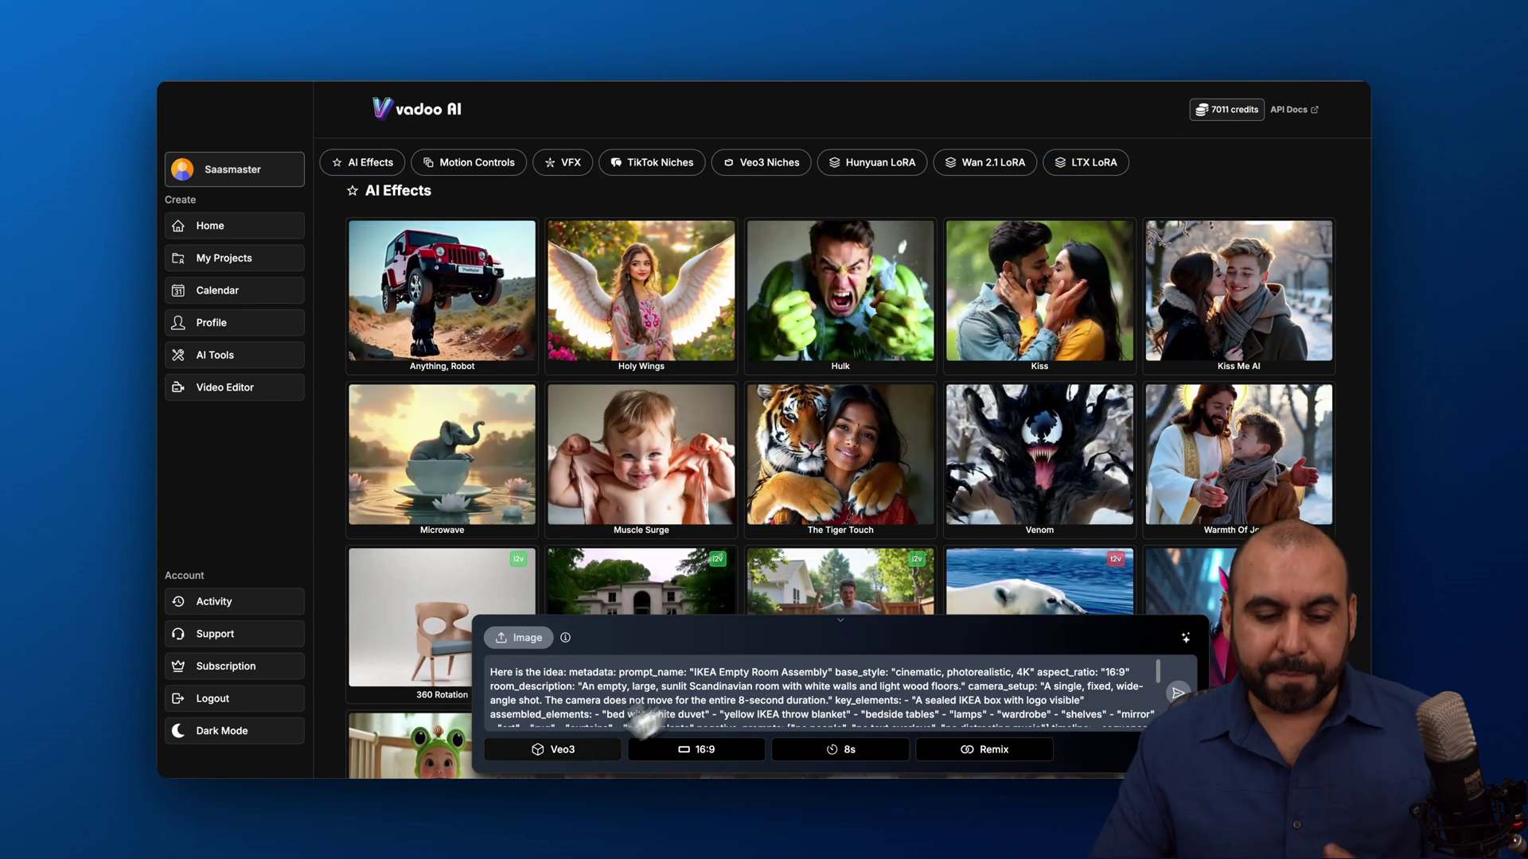
click(573, 746)
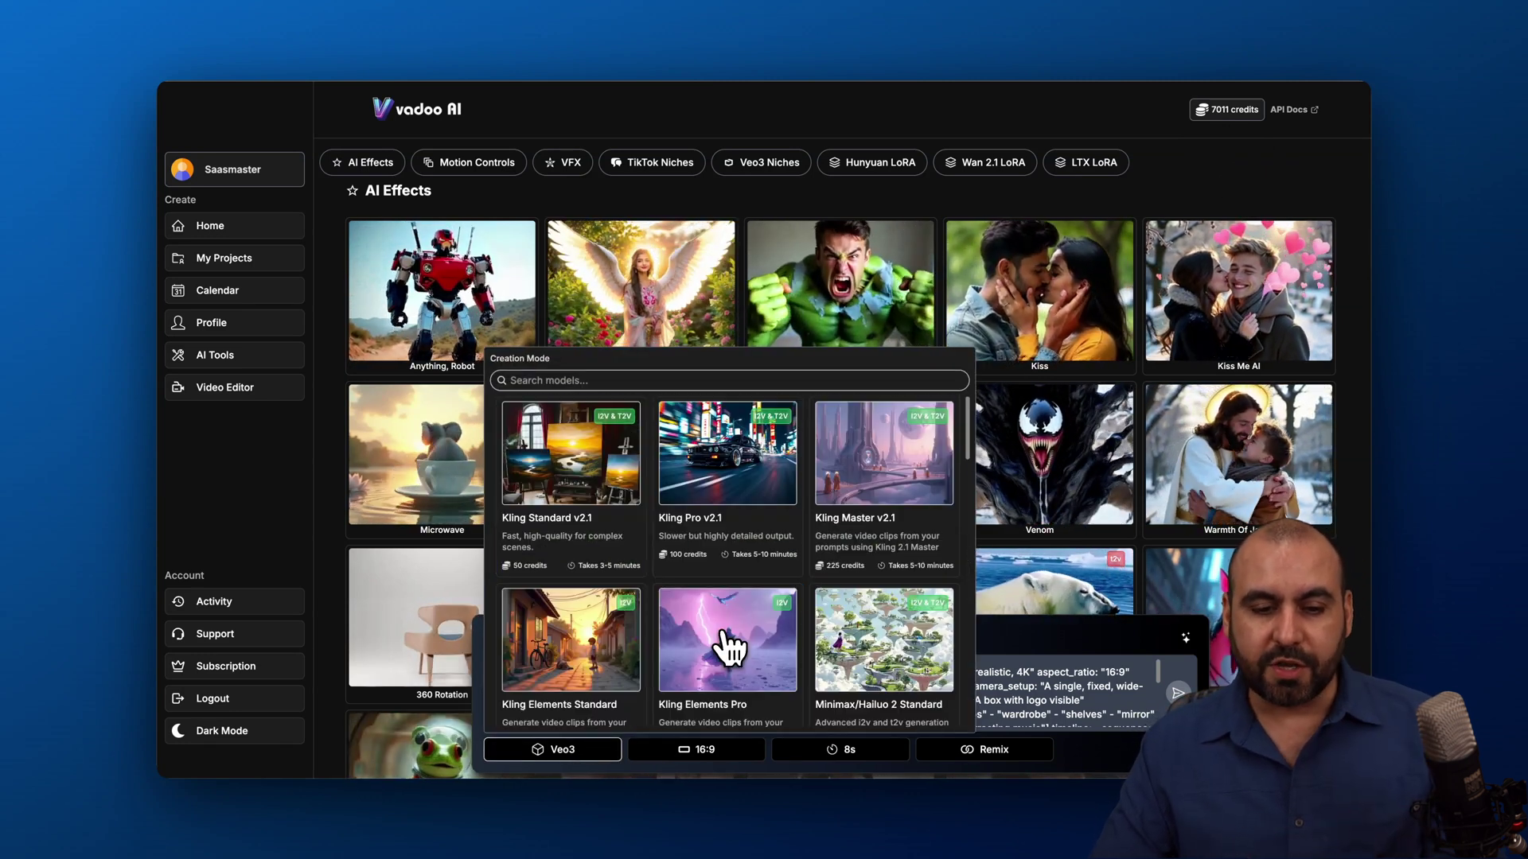
click(727, 492)
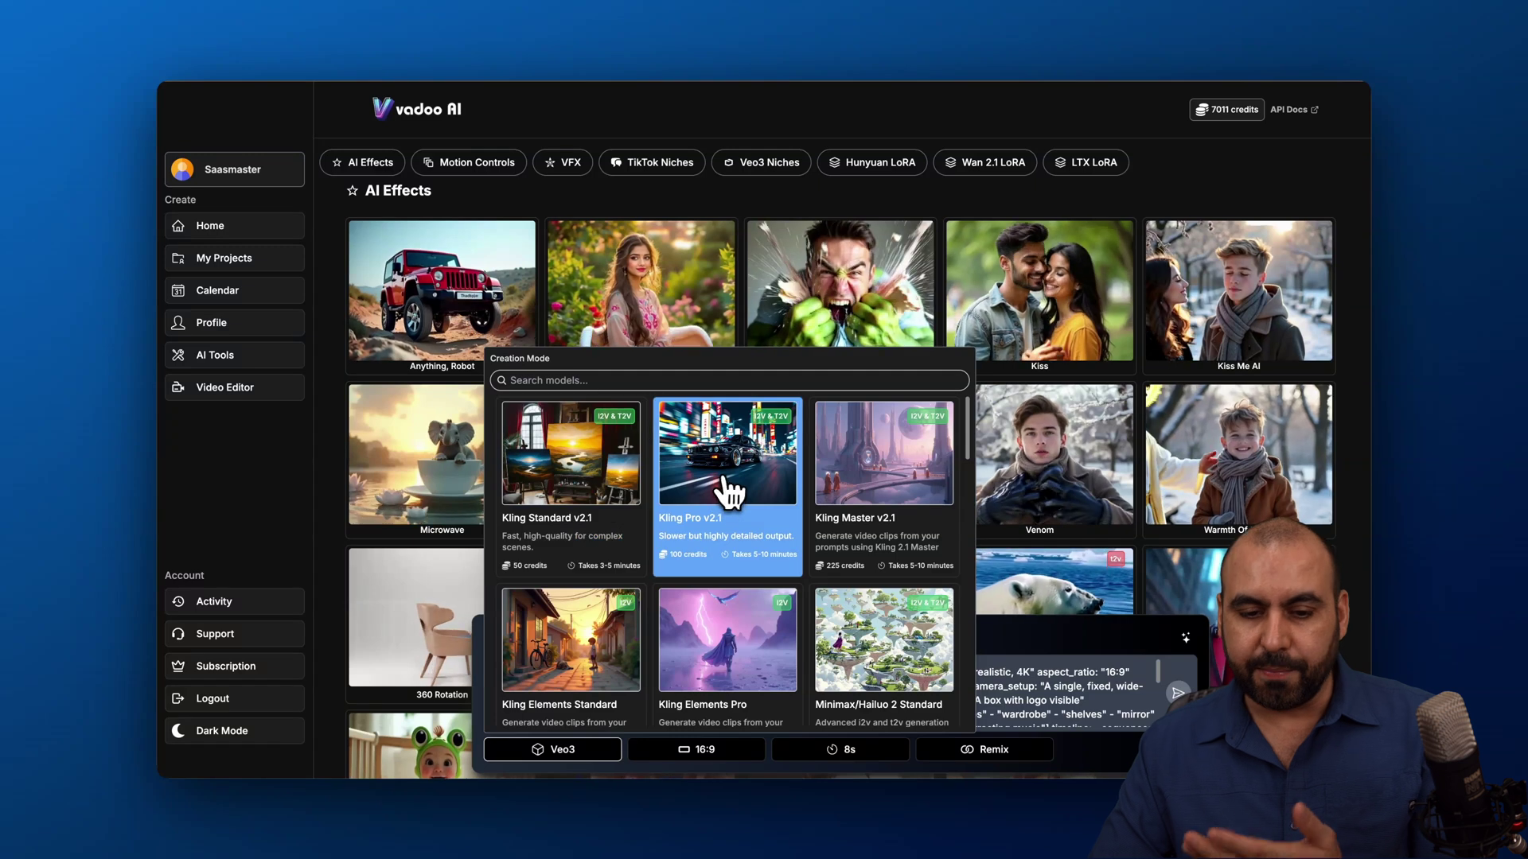
click(1176, 694)
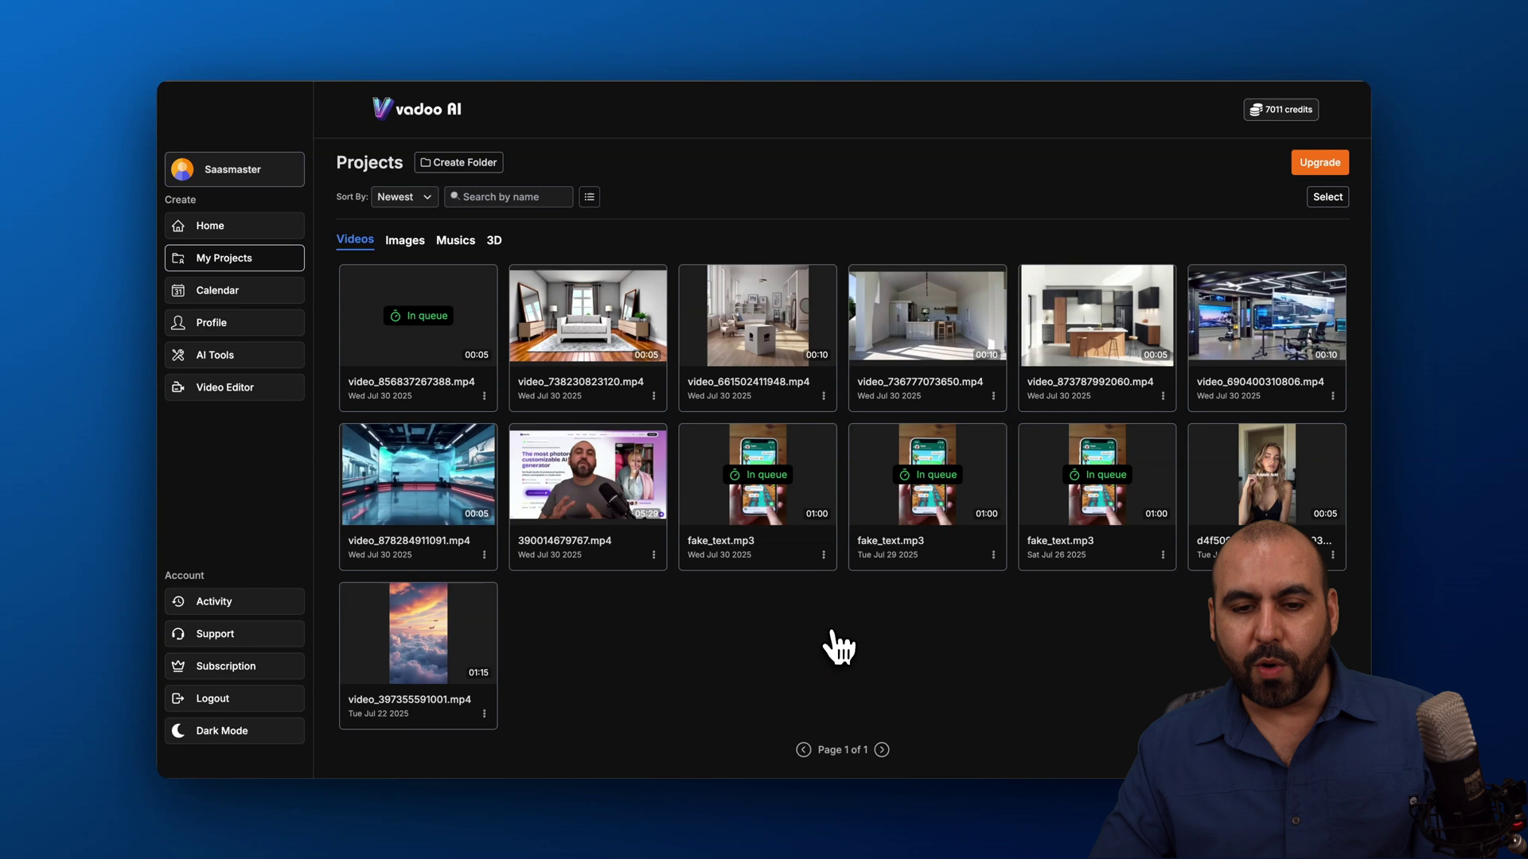
Play the IKEA empty-room assembly video, look over its prompt, then go back to Projects.
click(760, 332)
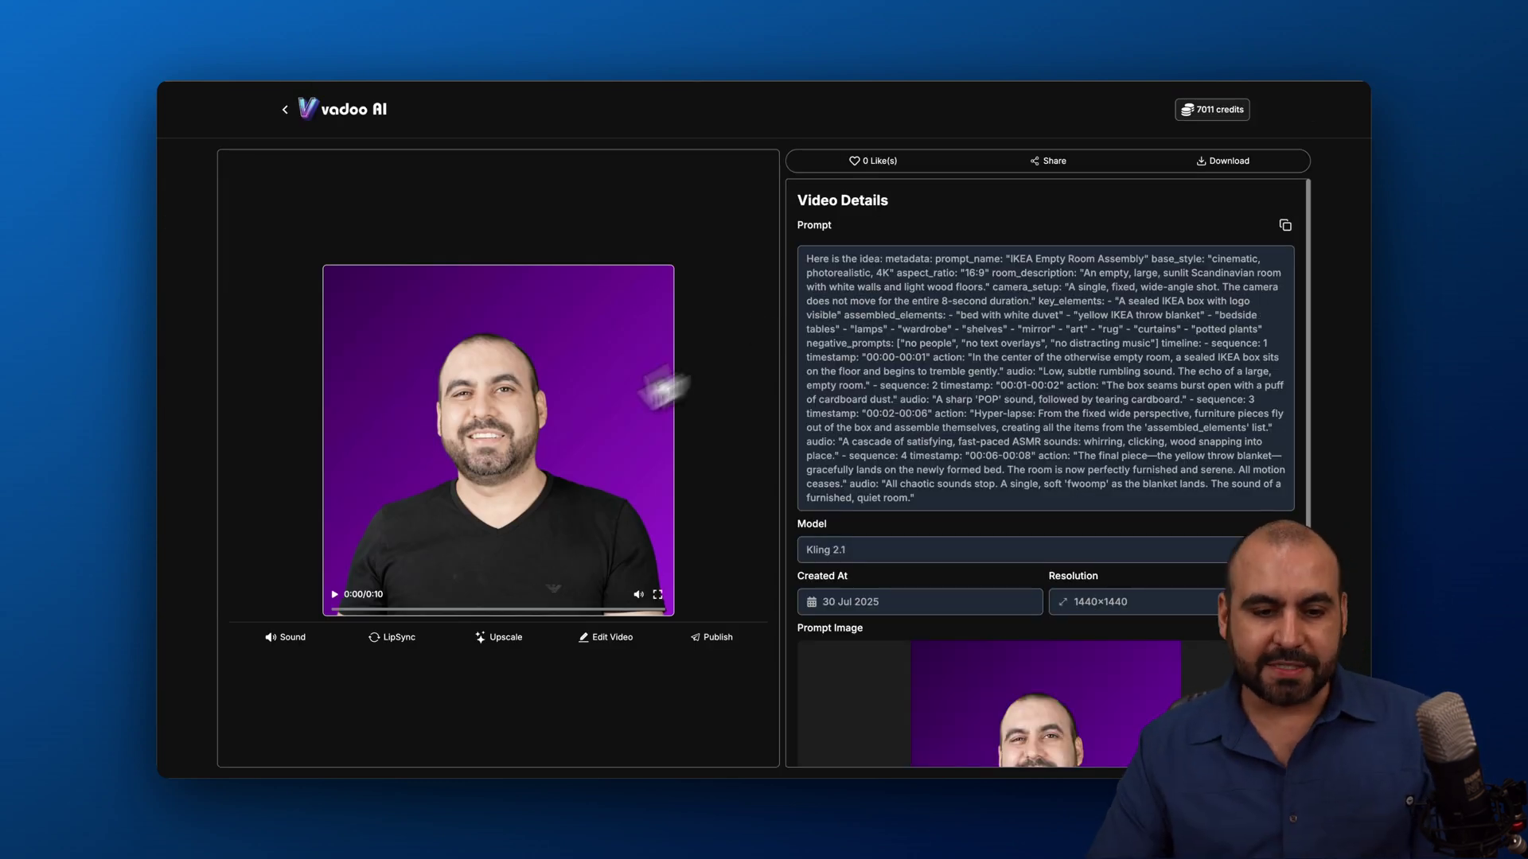
click(335, 596)
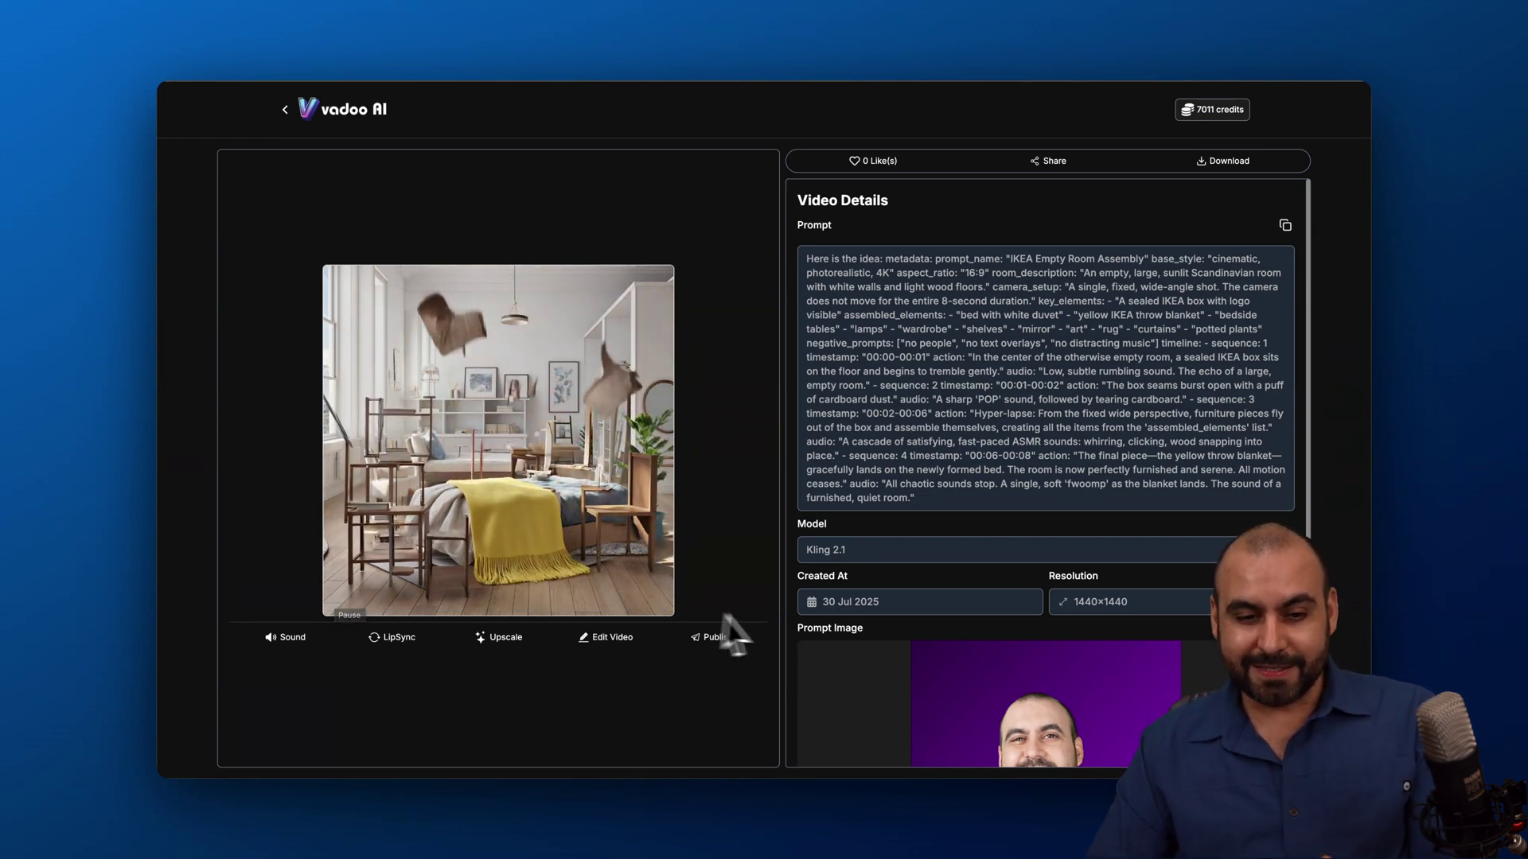
click(657, 607)
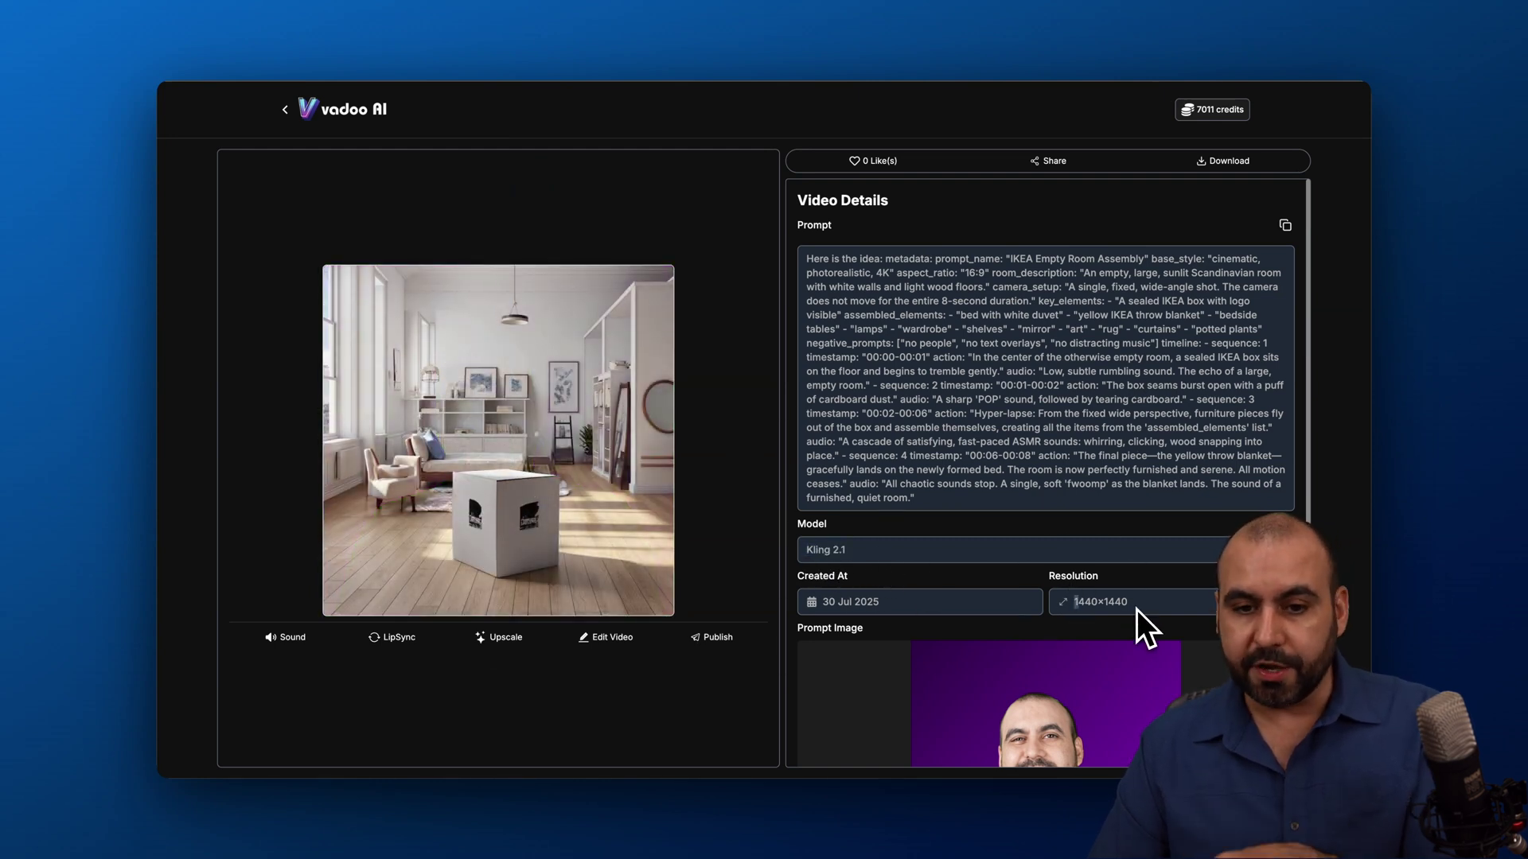
drag(805, 256, 985, 554)
click(984, 458)
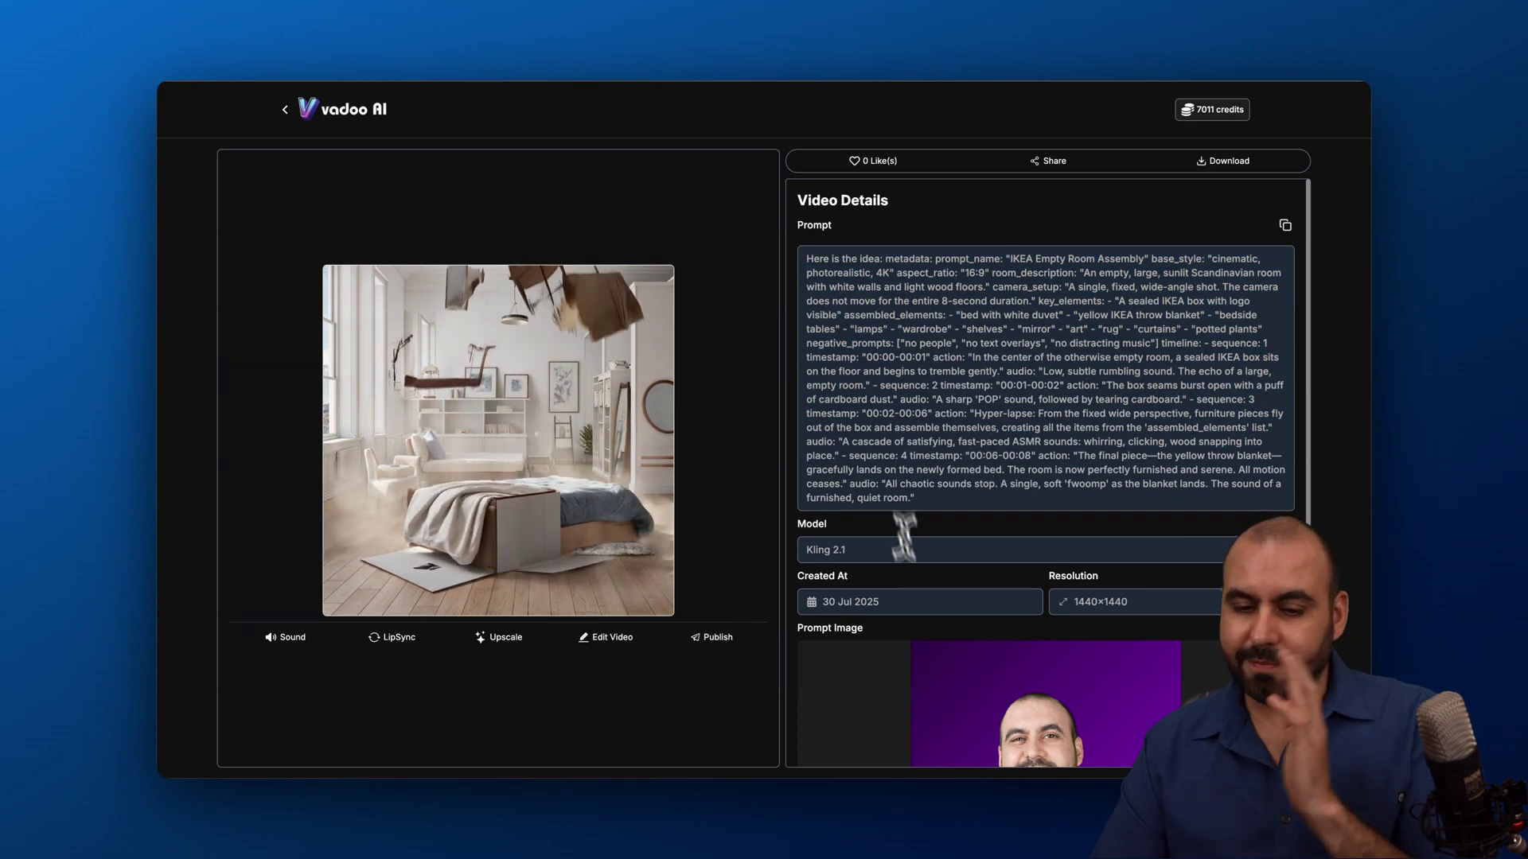
scroll(979, 621, down, 3)
scroll(959, 589, up, 3)
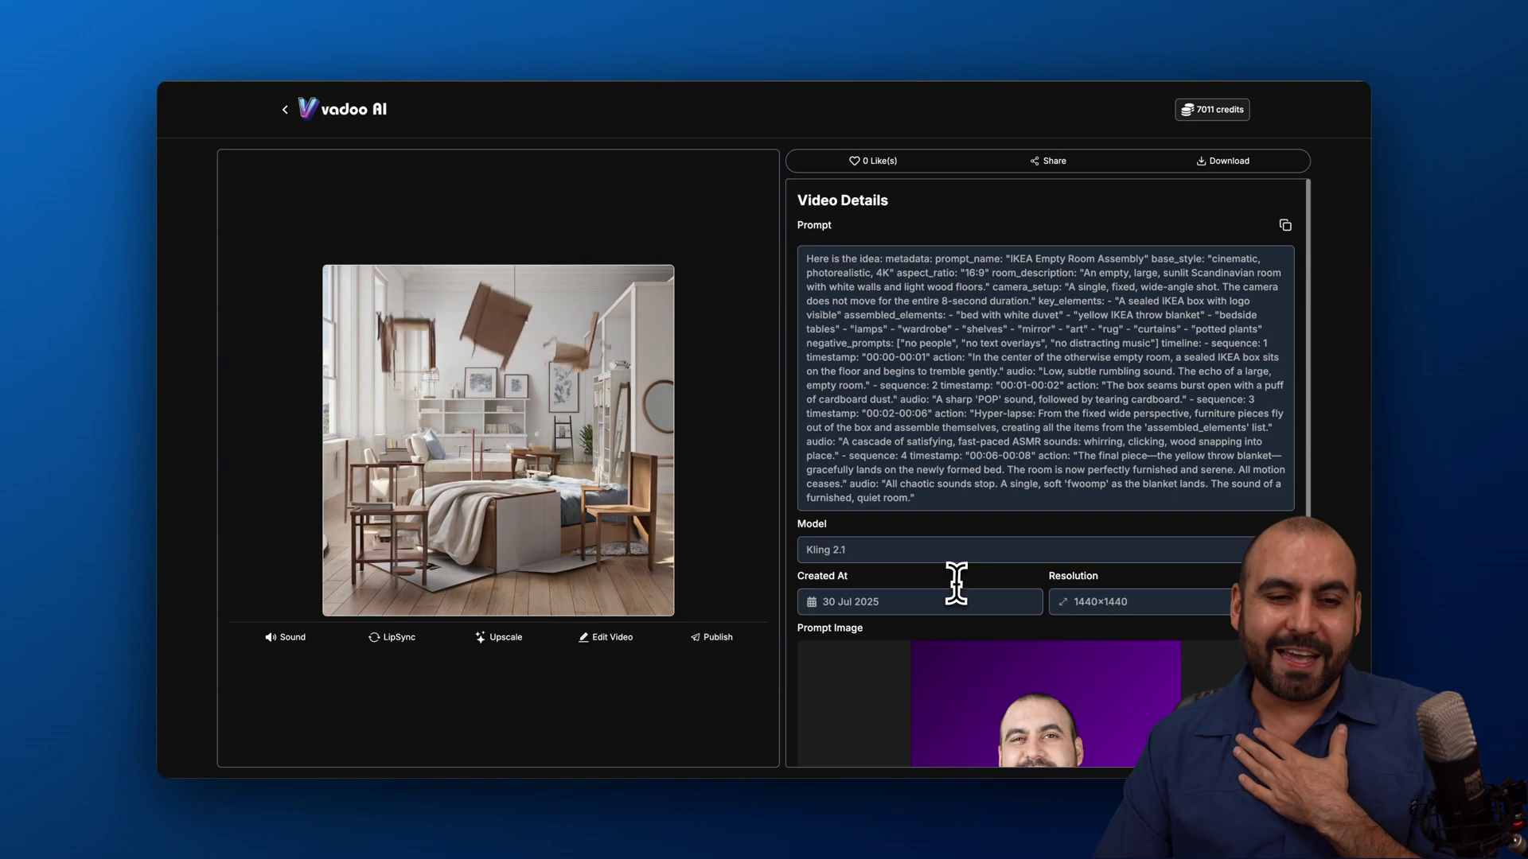
click(285, 109)
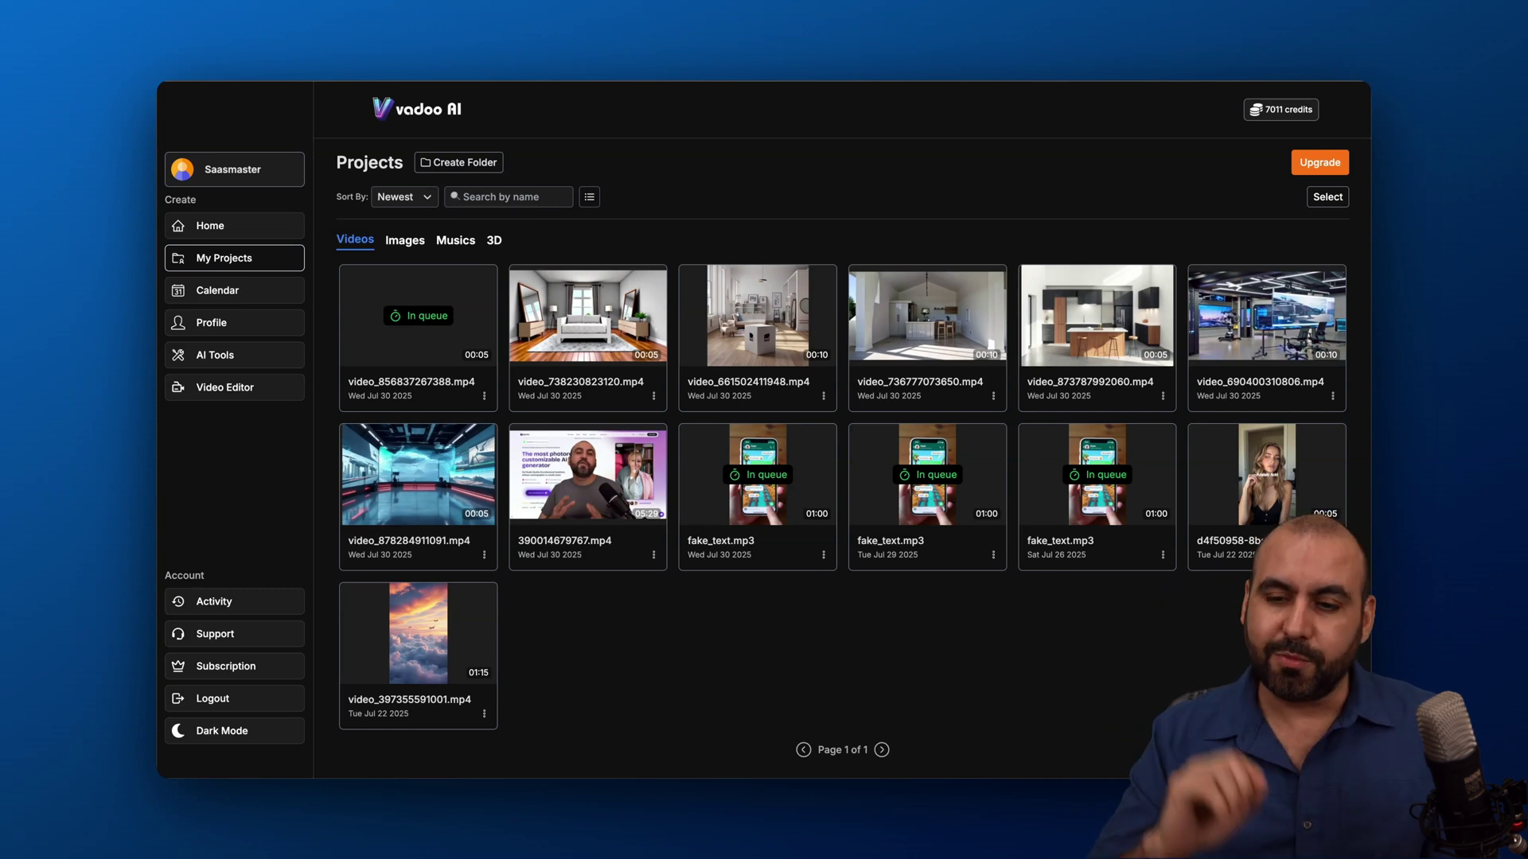
Play the production studio video from Projects, inspect its prompt, and return to the list.
click(455, 456)
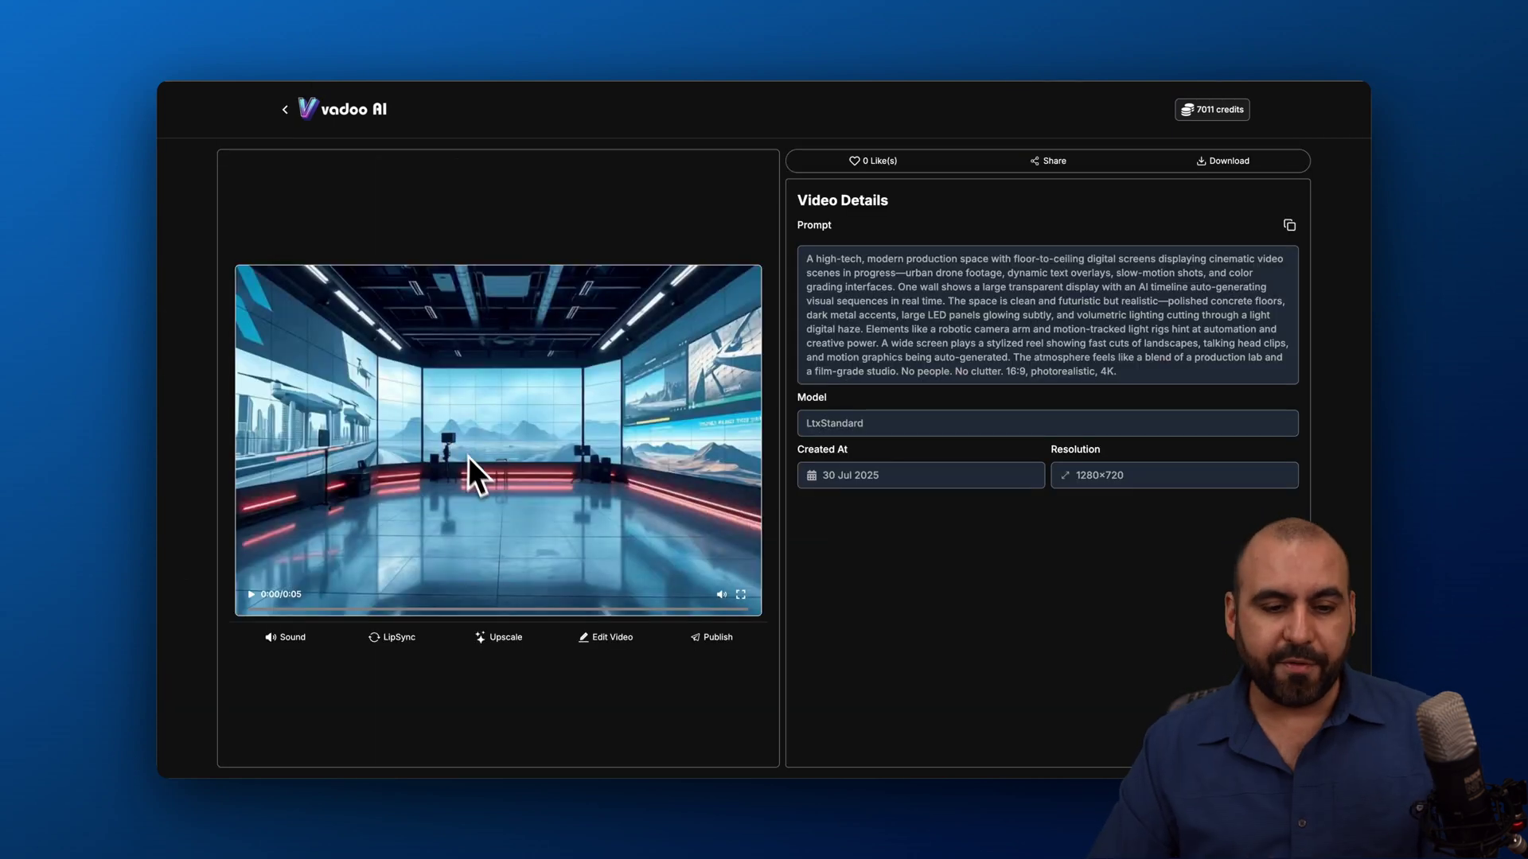
click(261, 592)
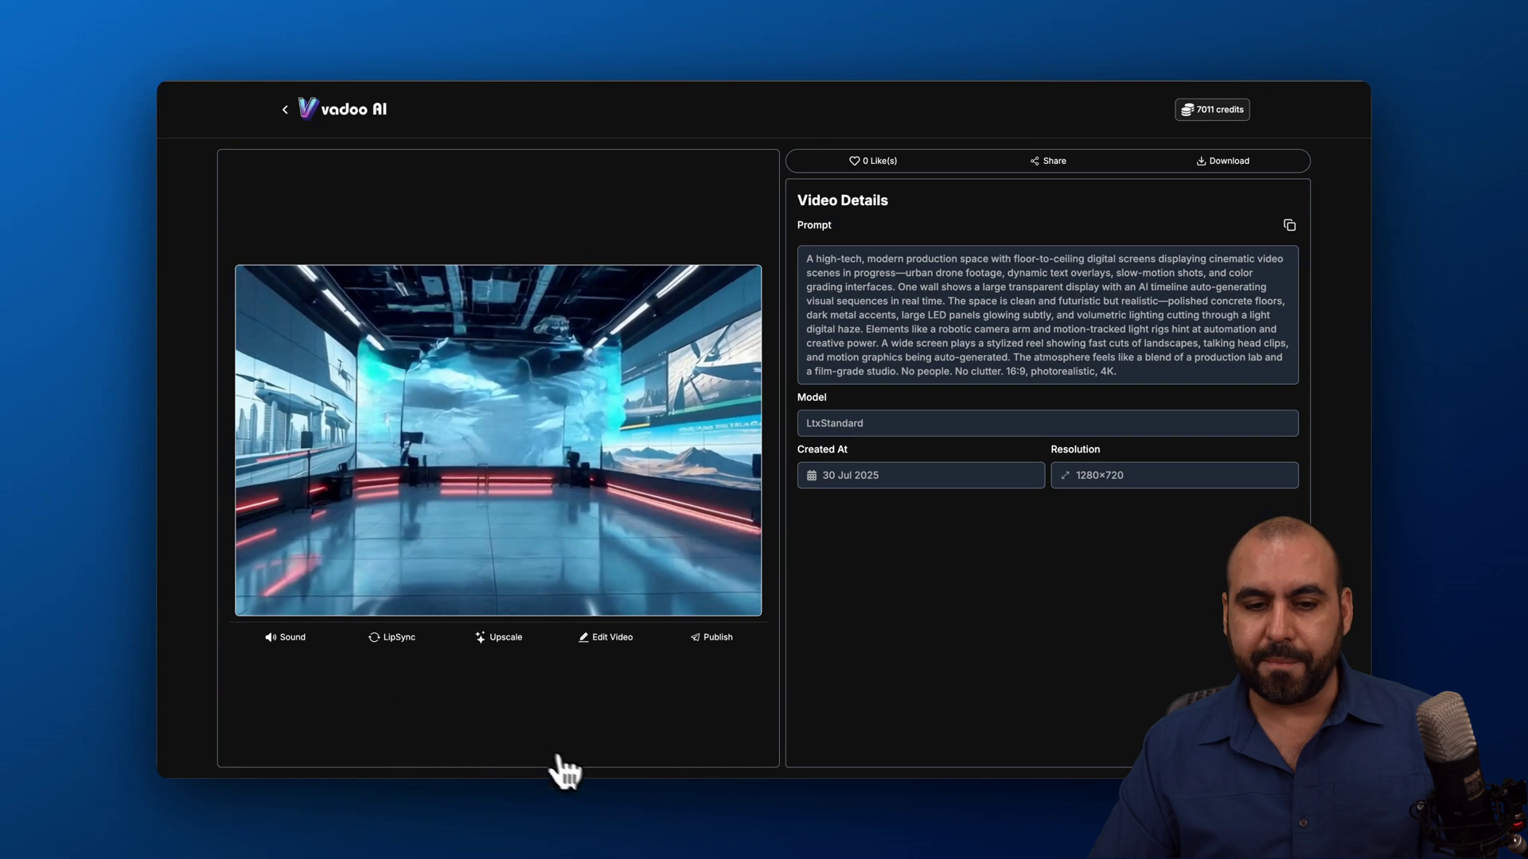
drag(816, 259, 1050, 260)
click(1102, 288)
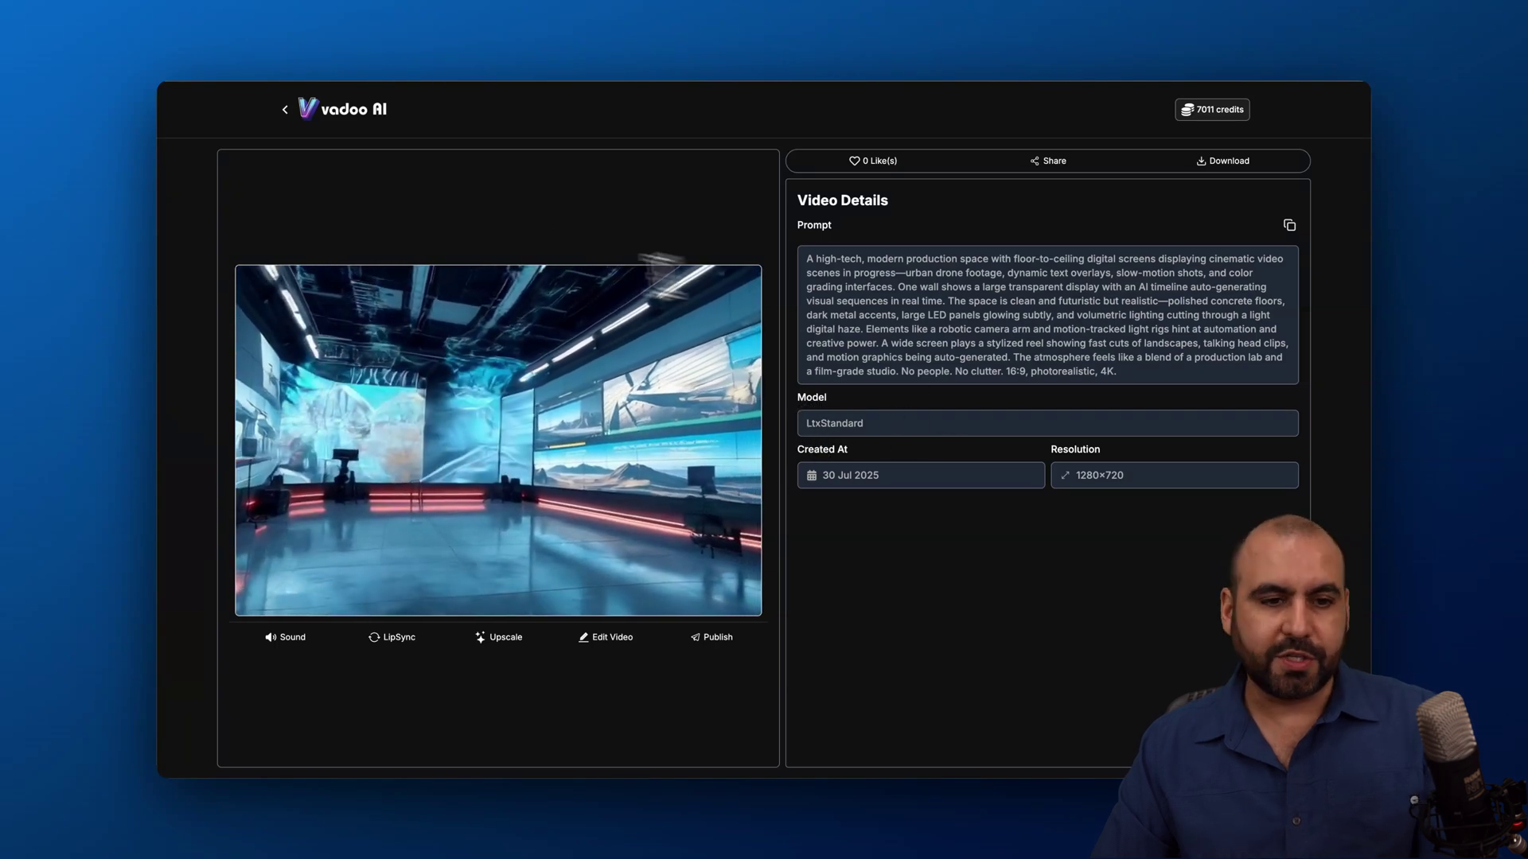
click(288, 109)
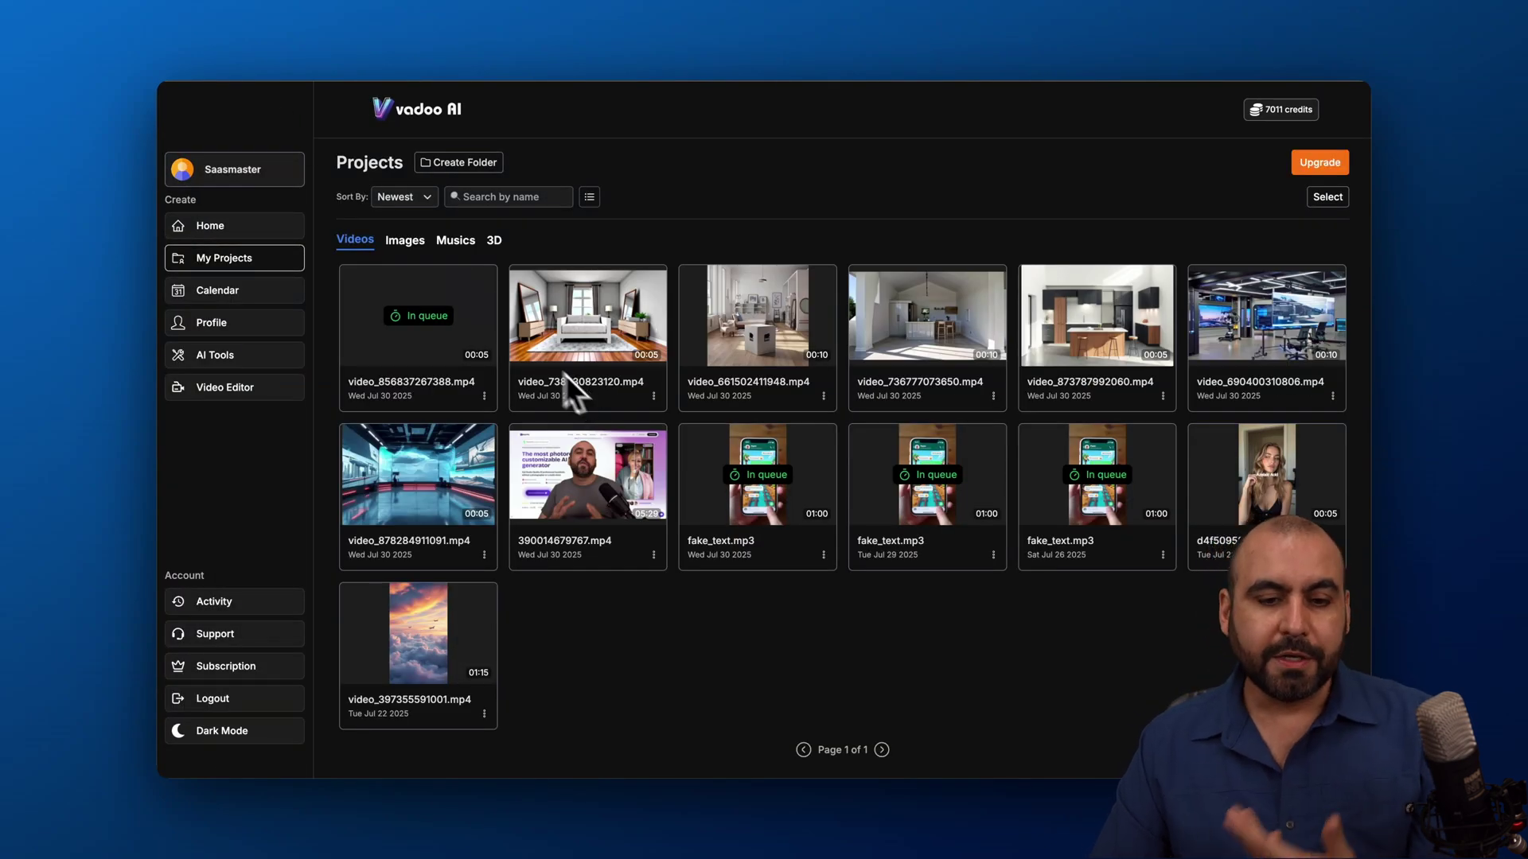
Open AI Video from Home and show the video models with their credit costs.
click(267, 231)
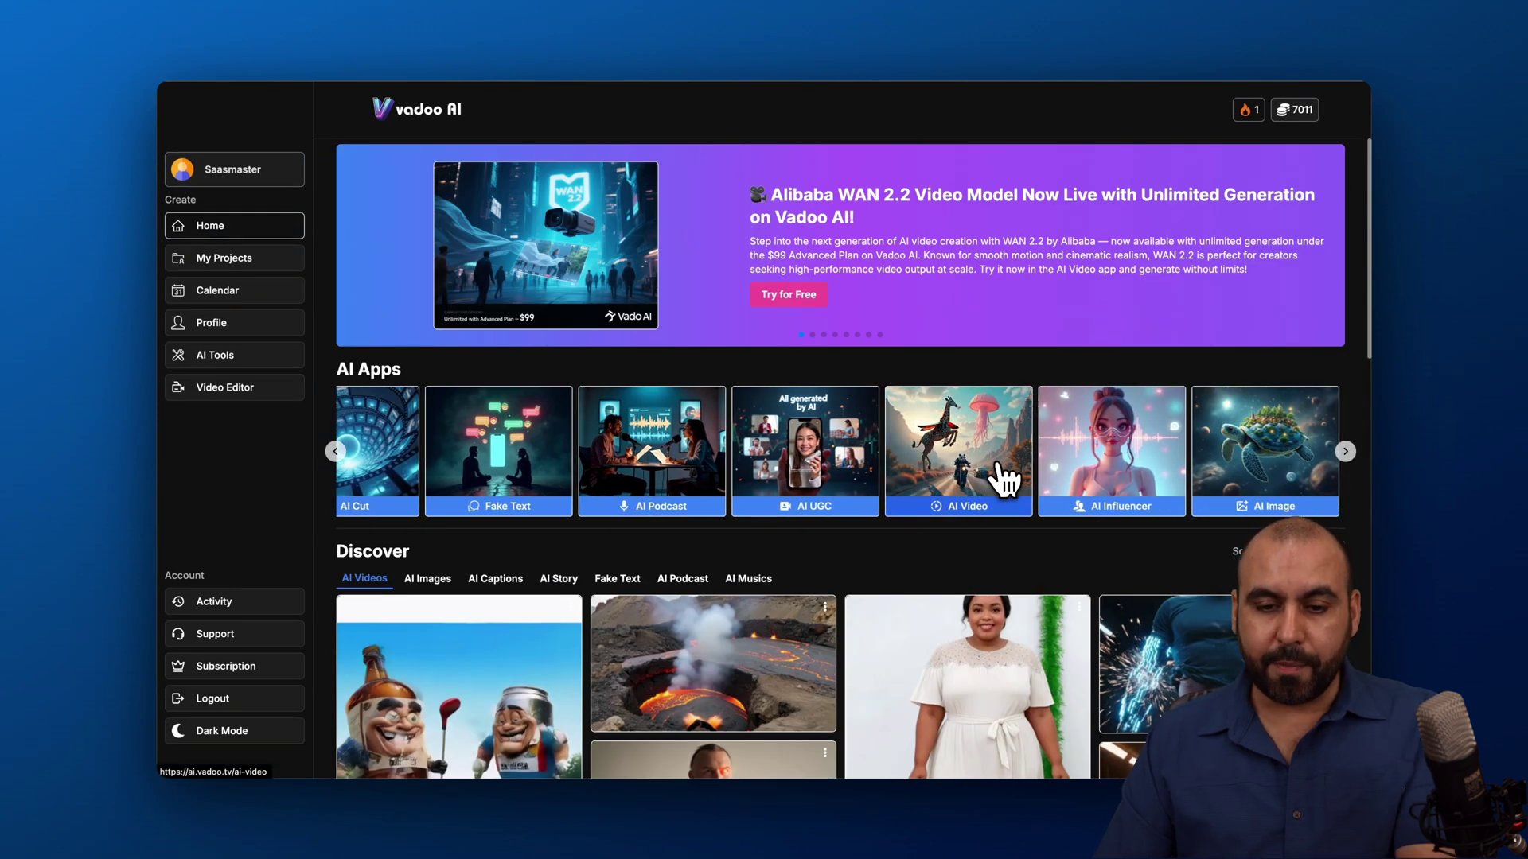
click(1027, 470)
click(565, 754)
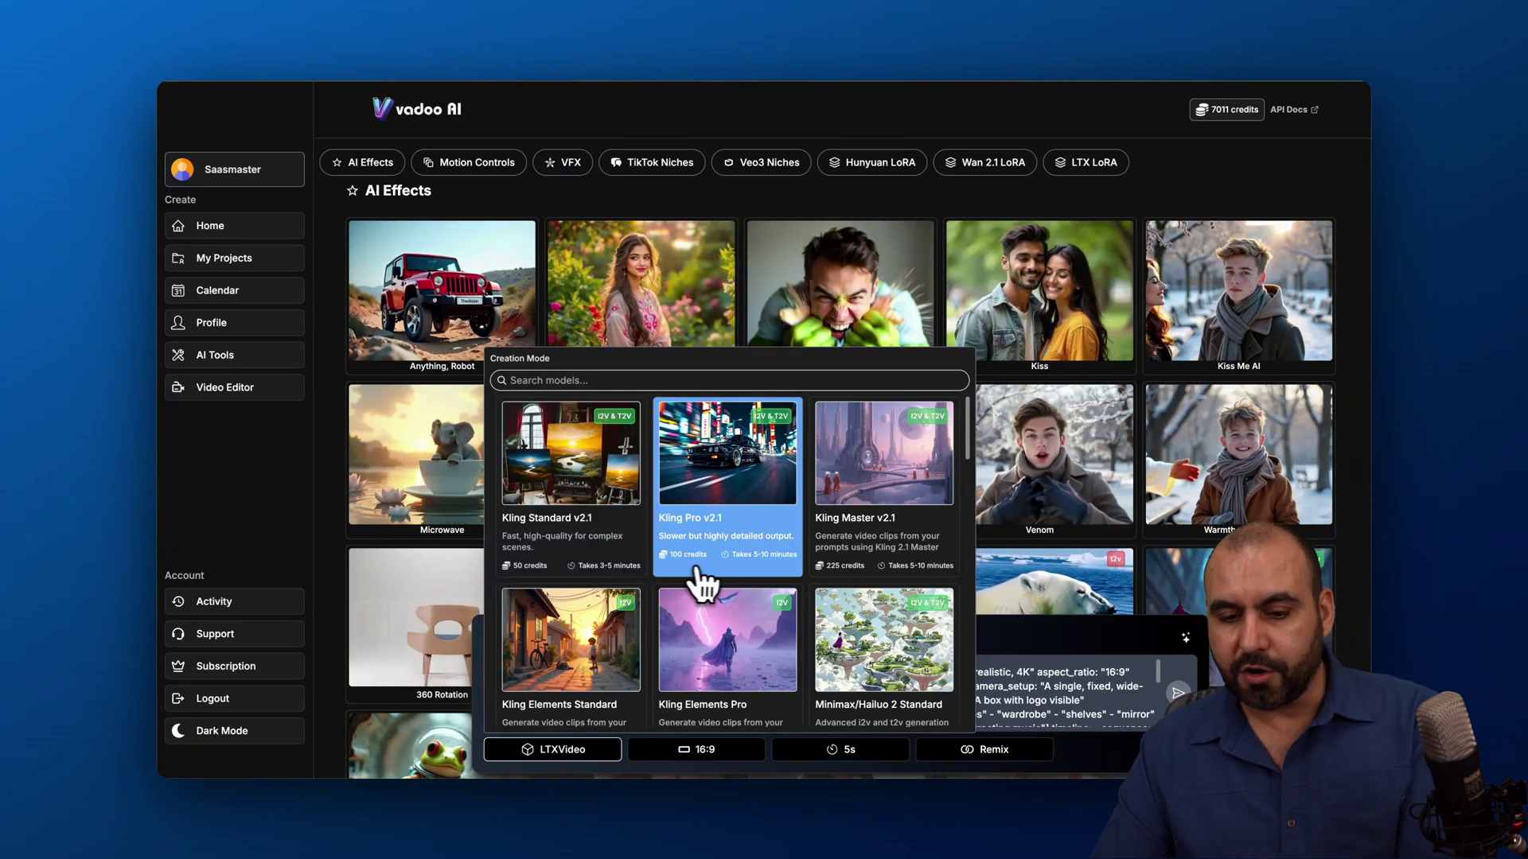
scroll(844, 584, down, 3)
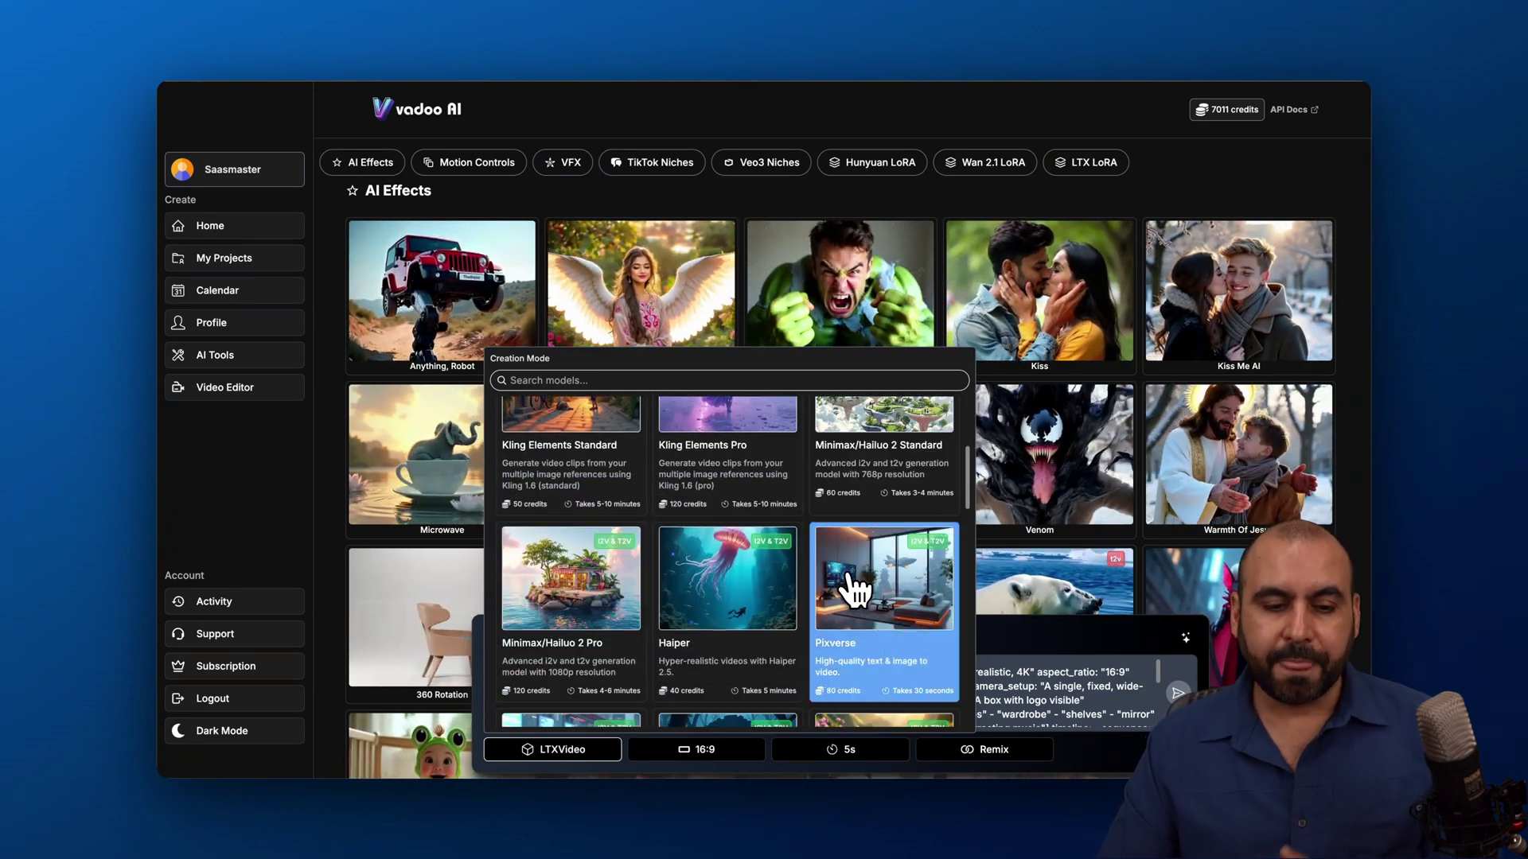
scroll(872, 525, down, 4)
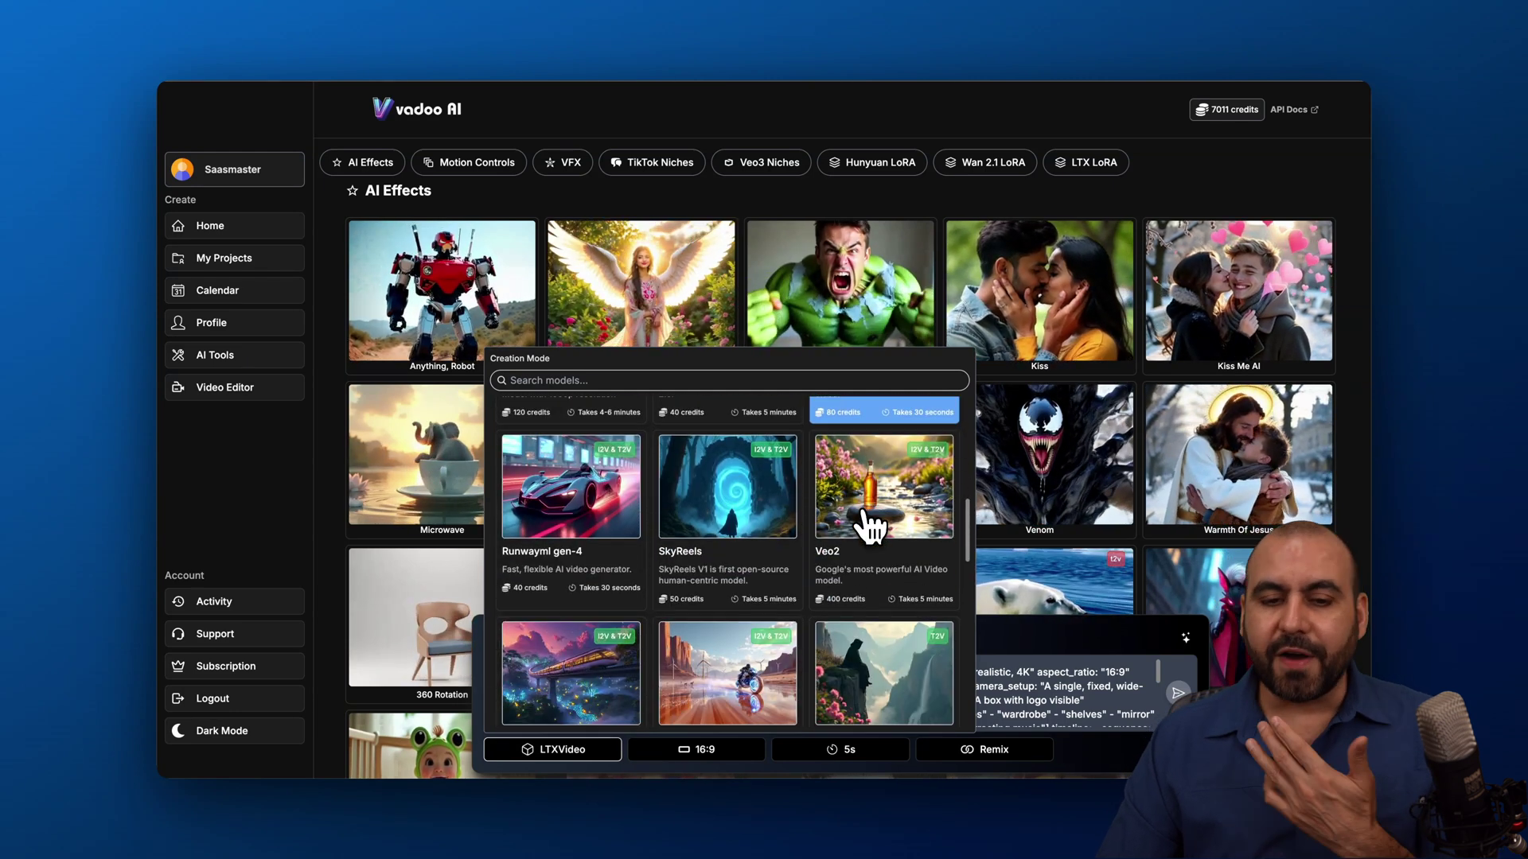
scroll(872, 527, down, 3)
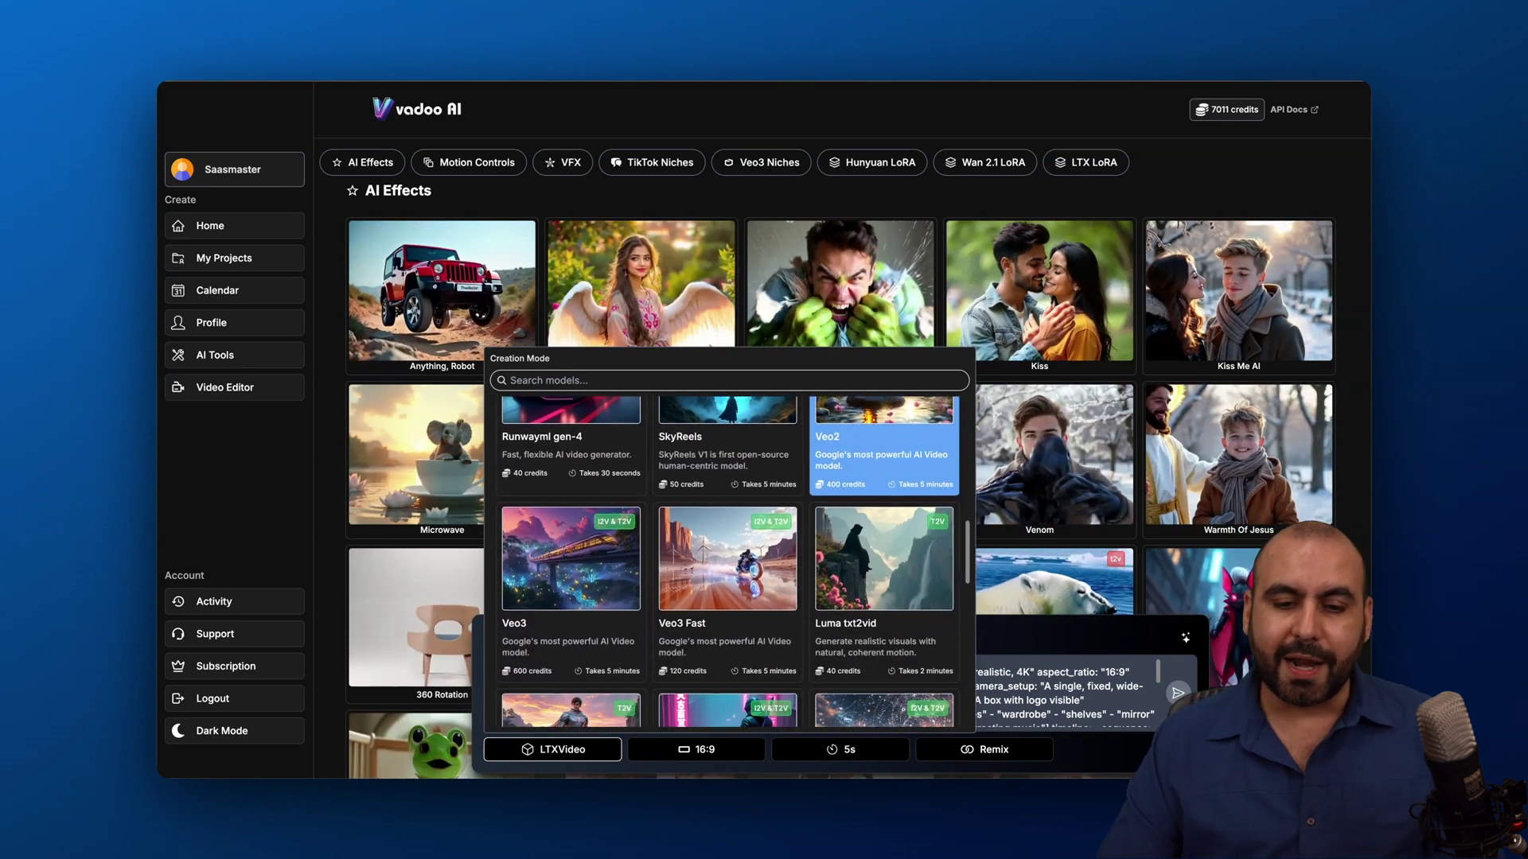
scroll(872, 527, down, 6)
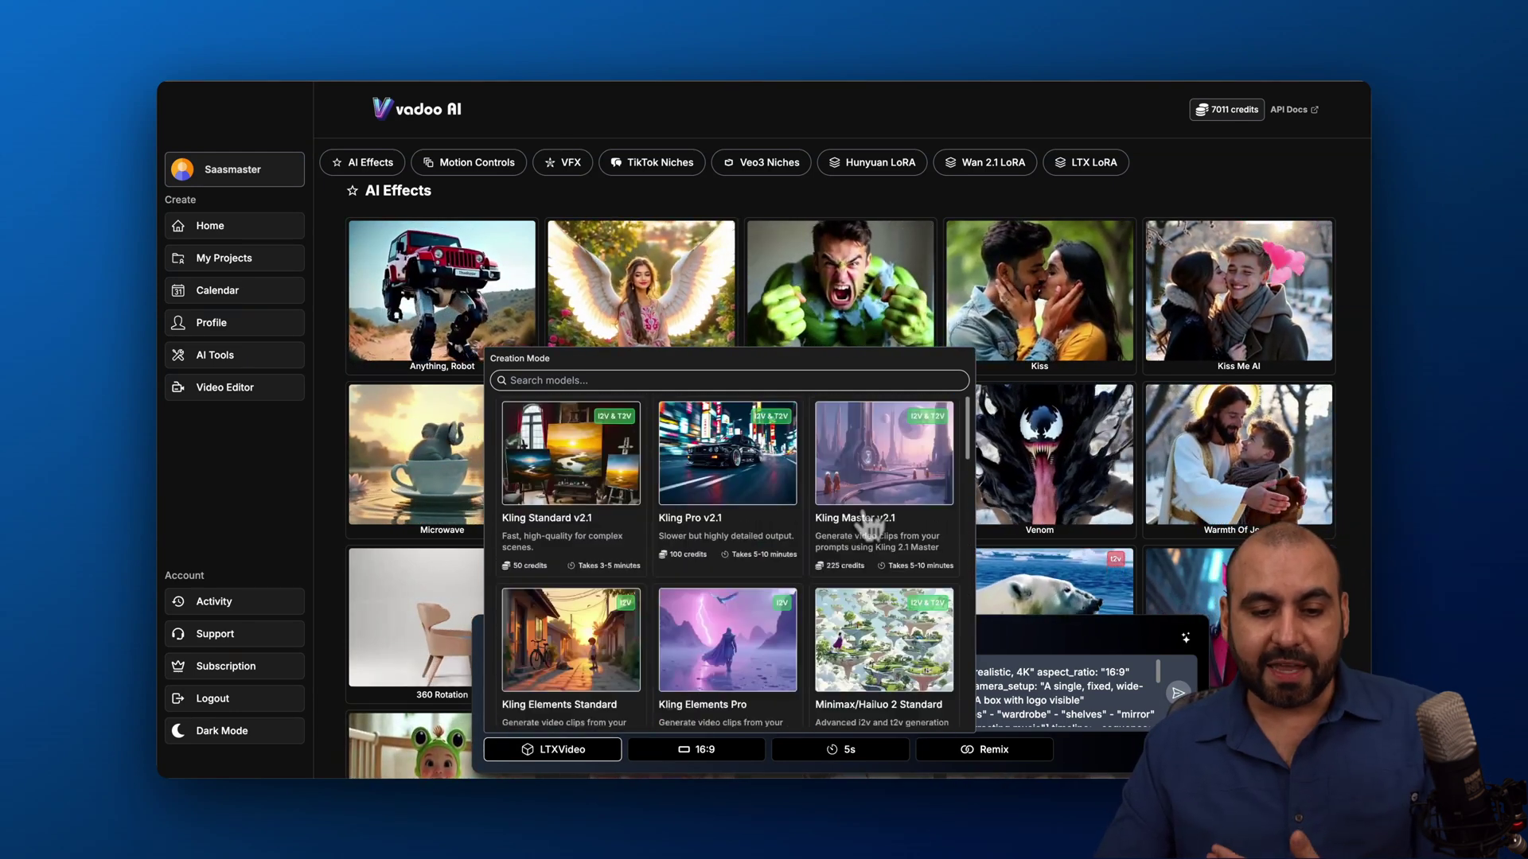
scroll(760, 574, down, 5)
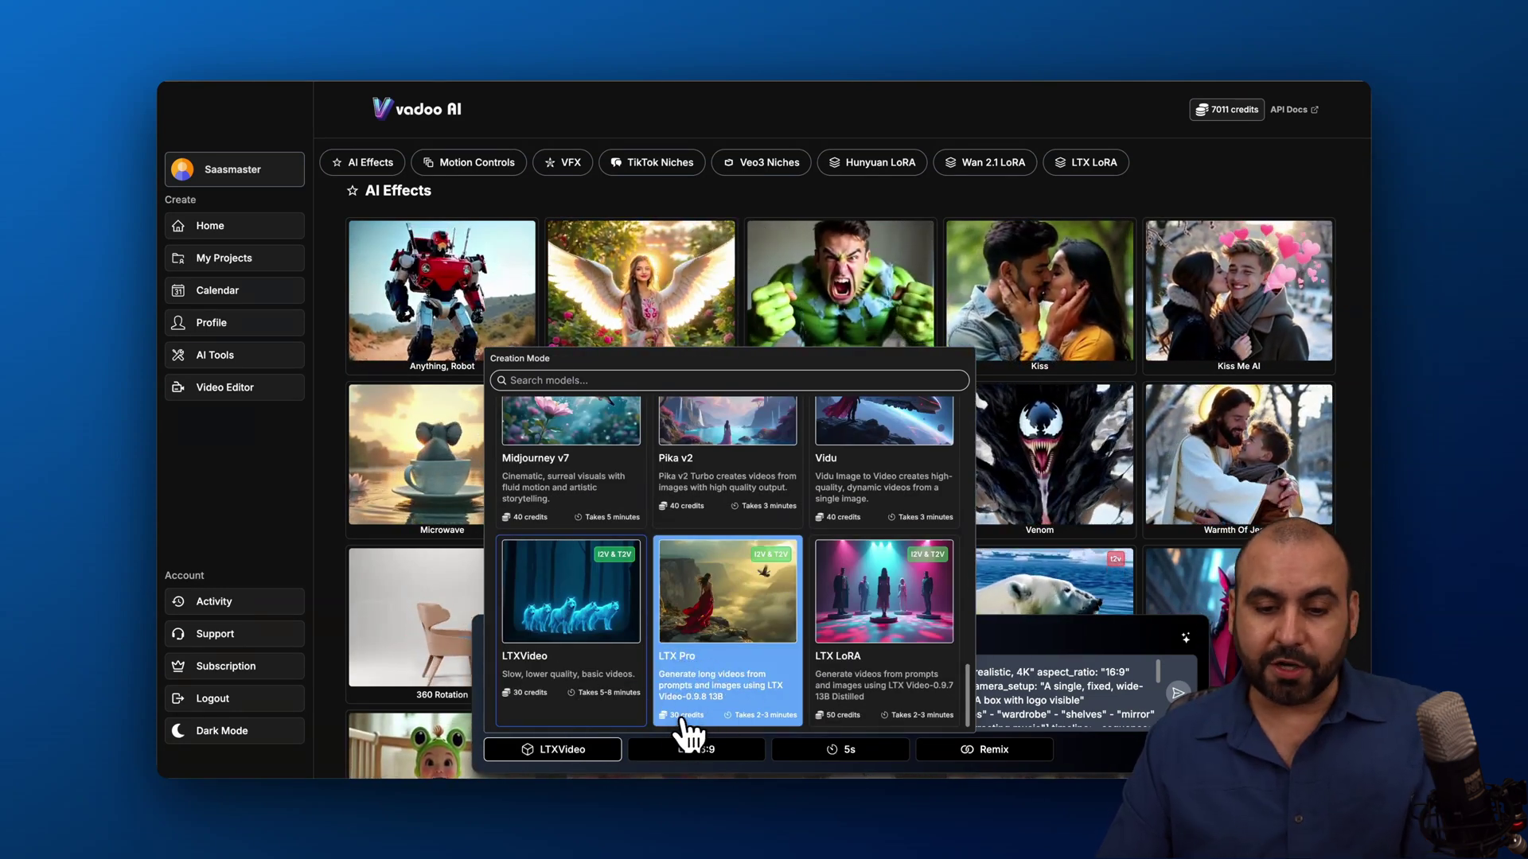
scroll(704, 712, up, 5)
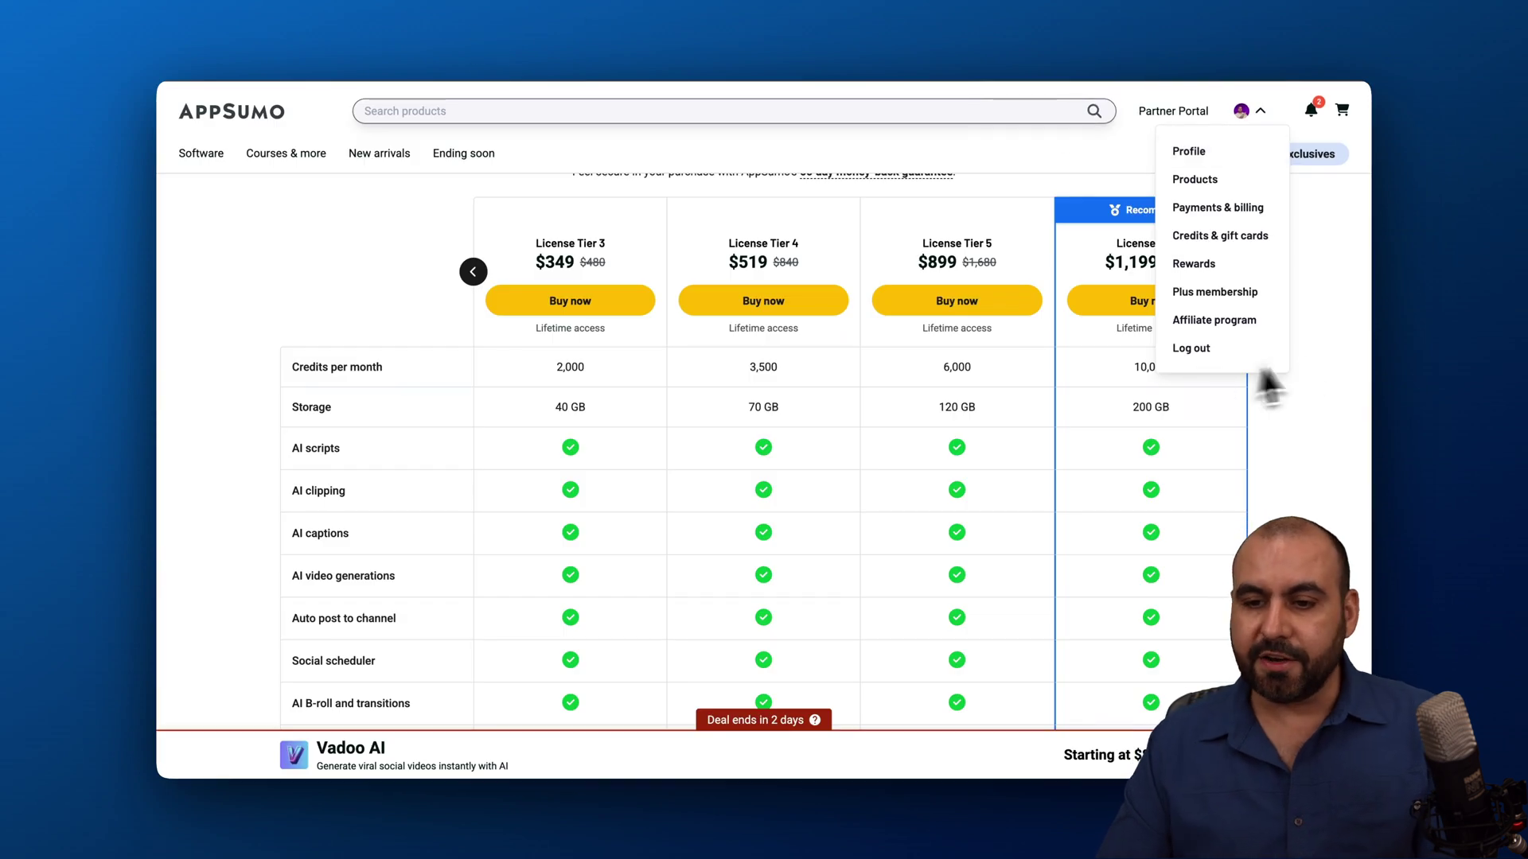
Switch the AppSumo pricing table back to License Tiers 1–4.
click(474, 275)
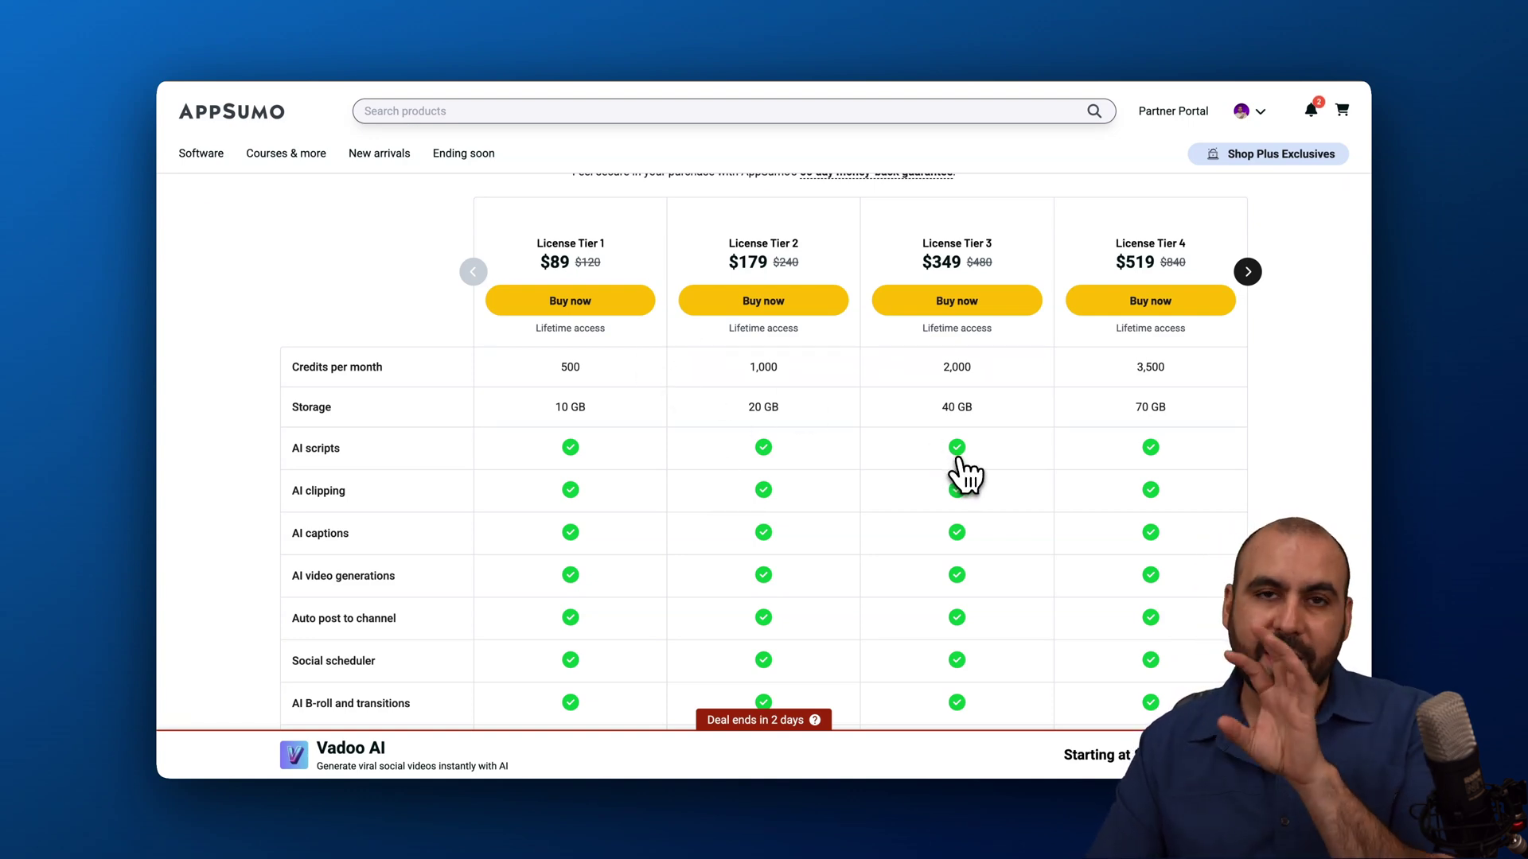
click(1249, 111)
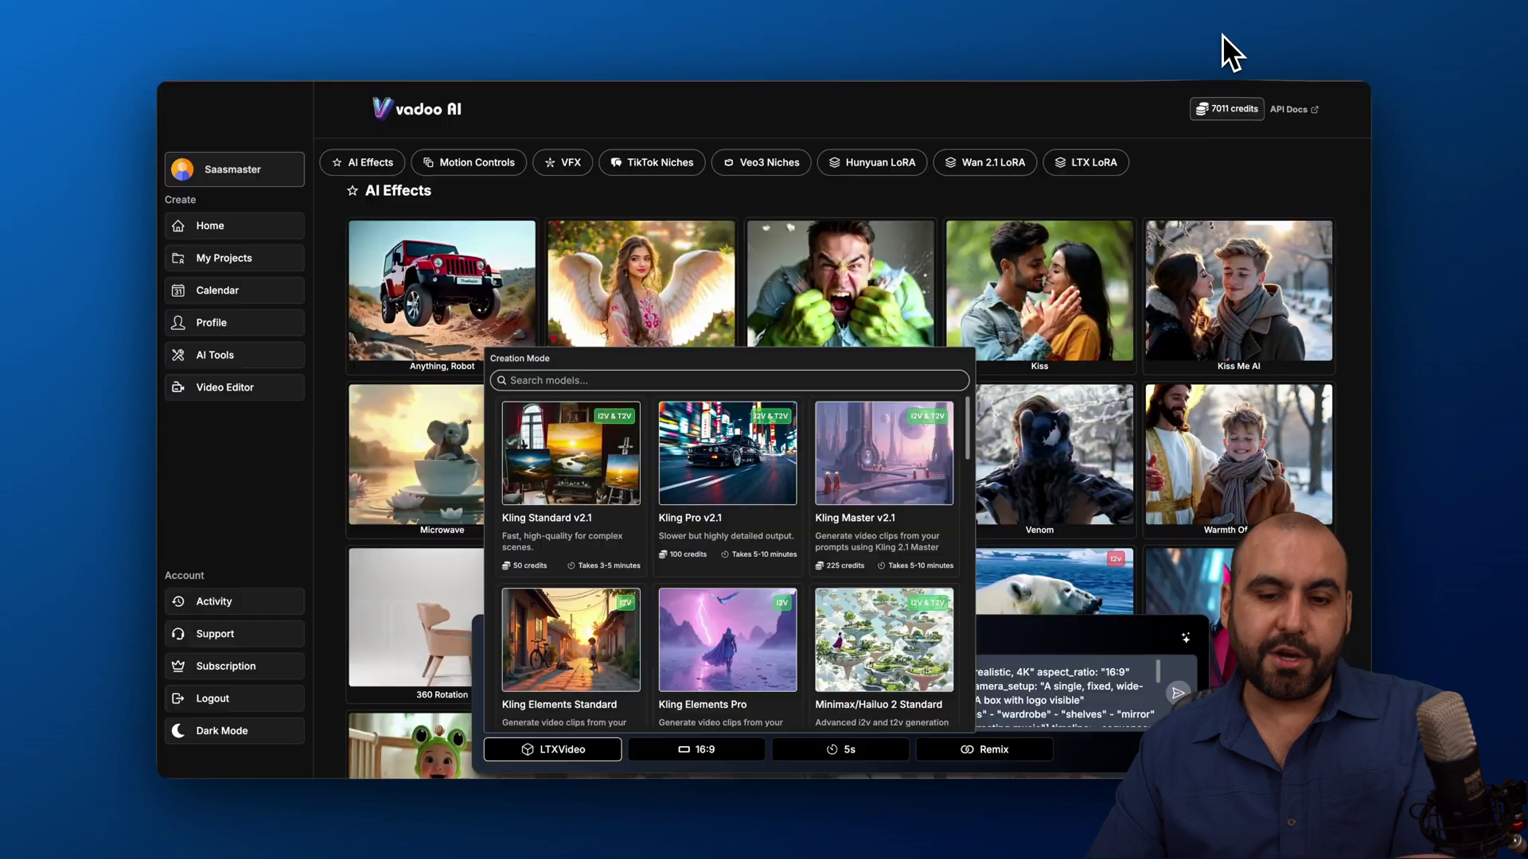
Close the video model list and go to the Projects list.
click(689, 141)
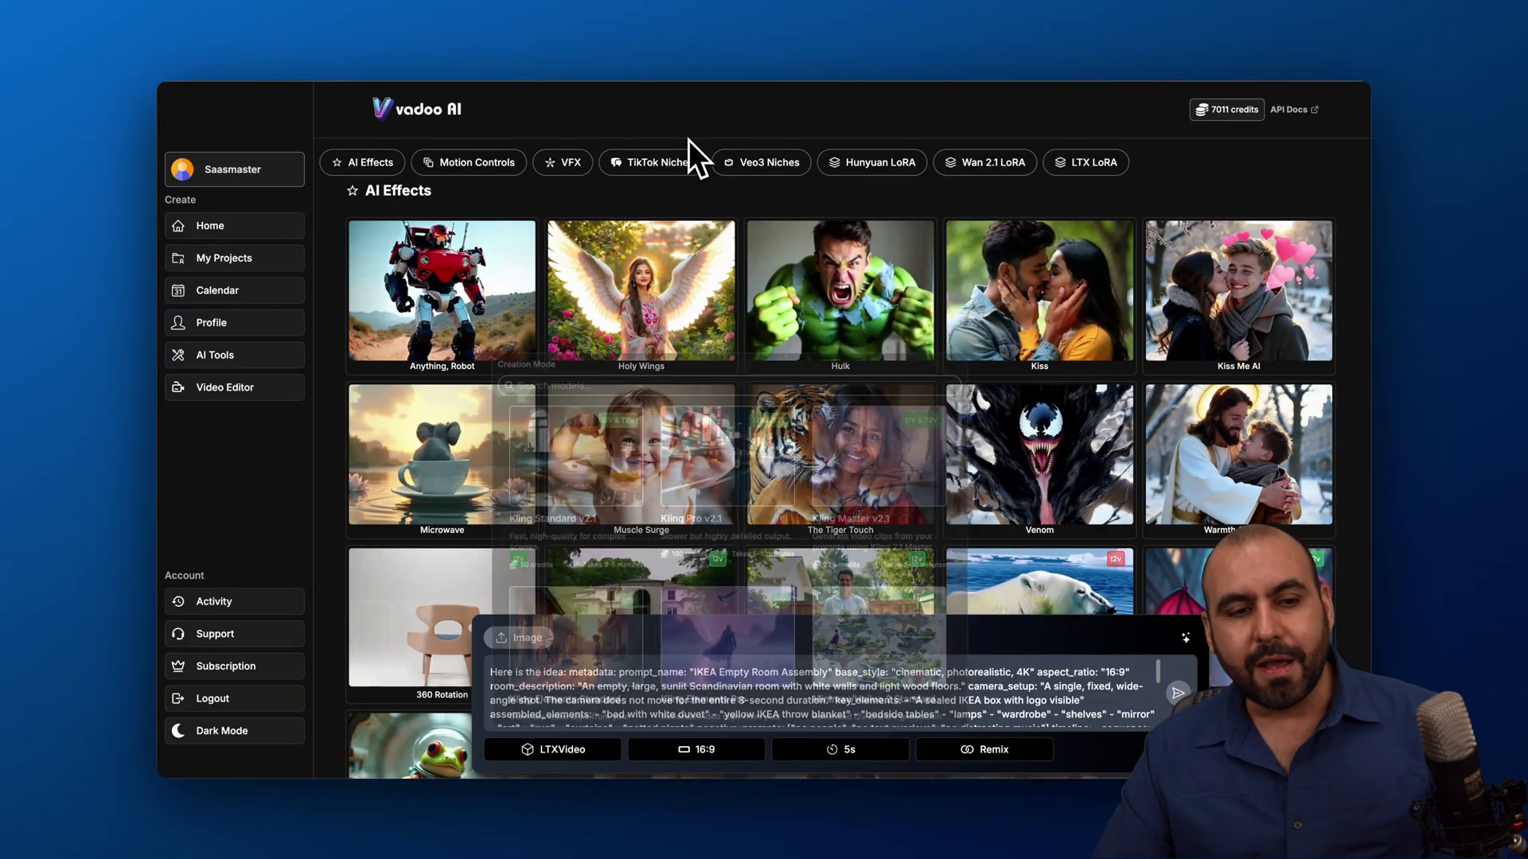
click(208, 225)
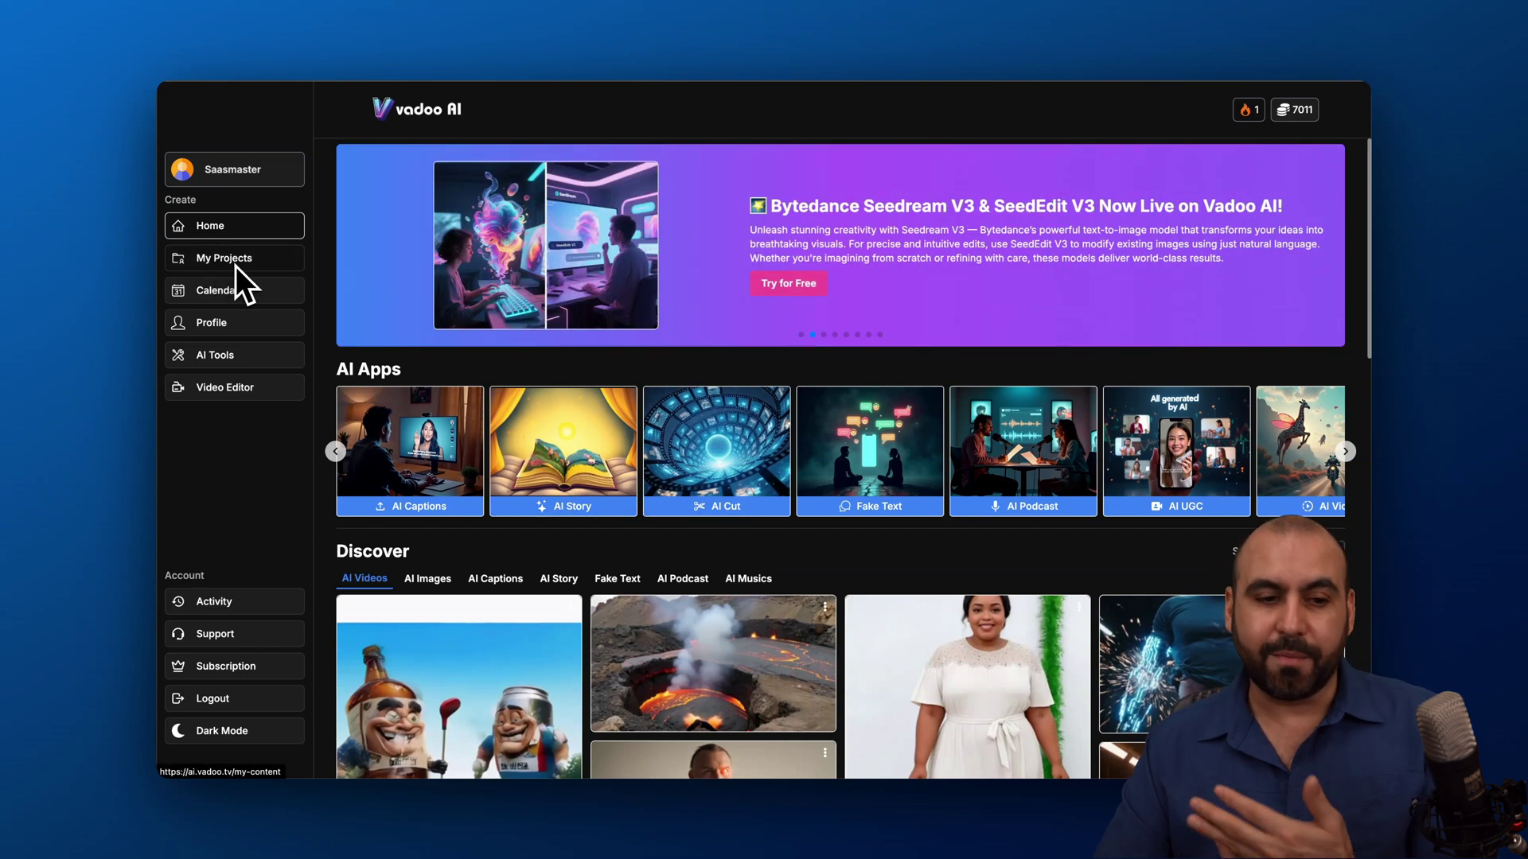
click(238, 259)
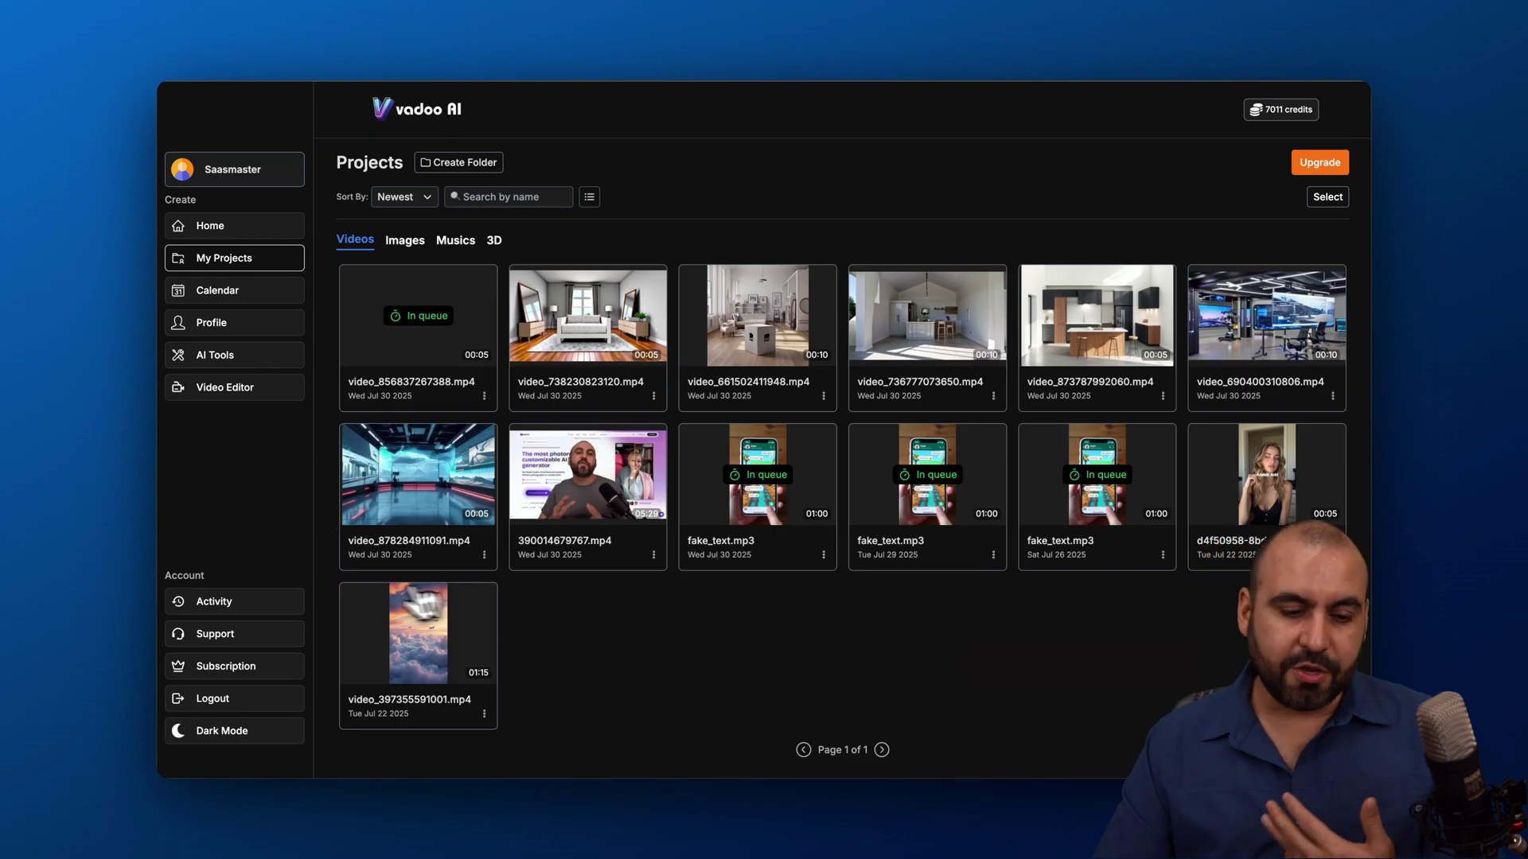
Watch the sky-and-airplane AI Story video full screen, pause it, and return to Projects.
click(420, 648)
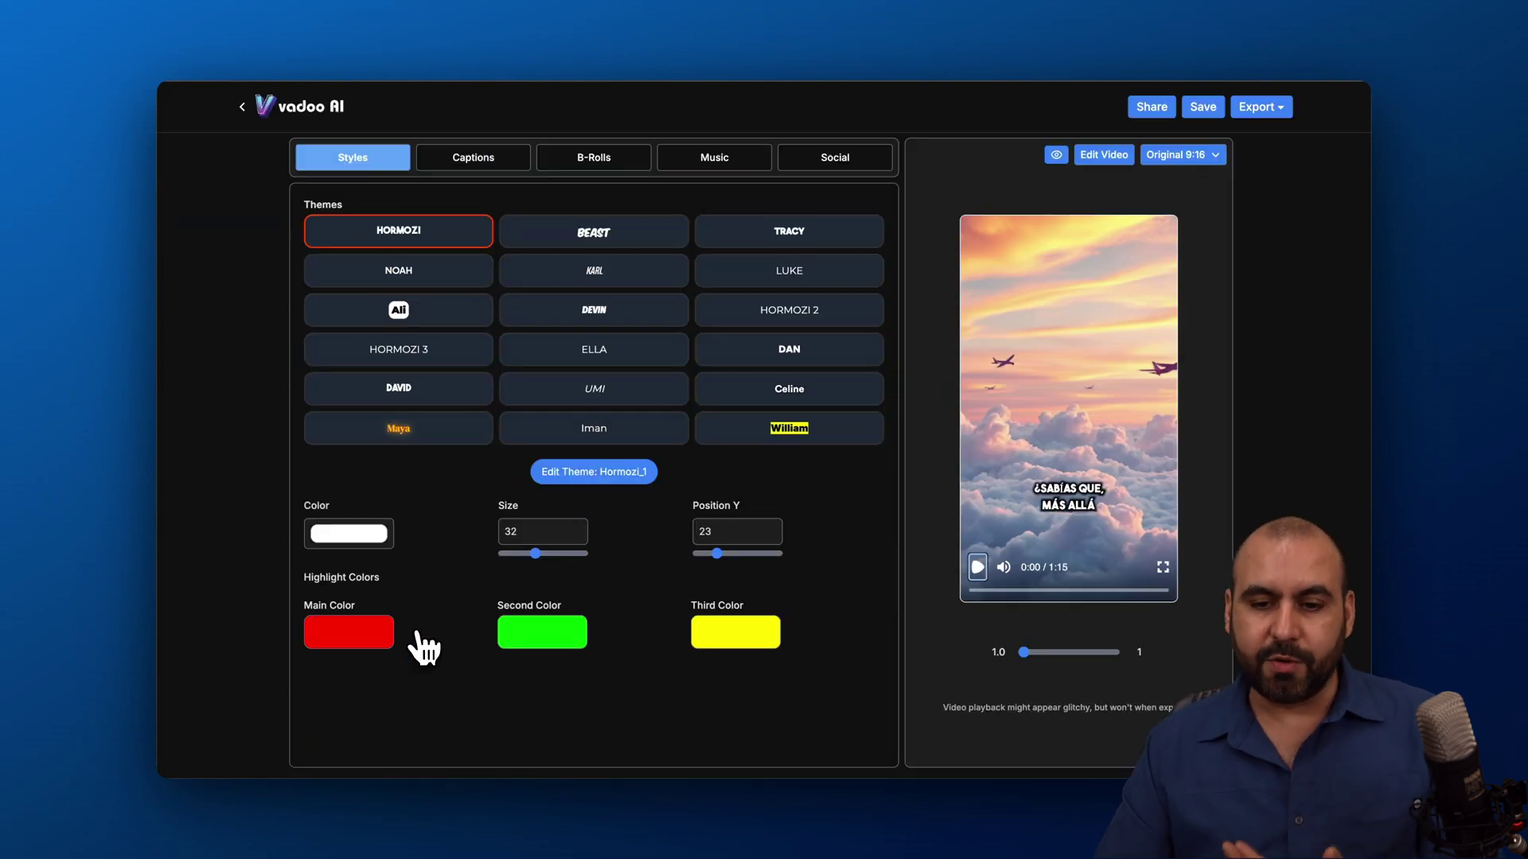
click(977, 567)
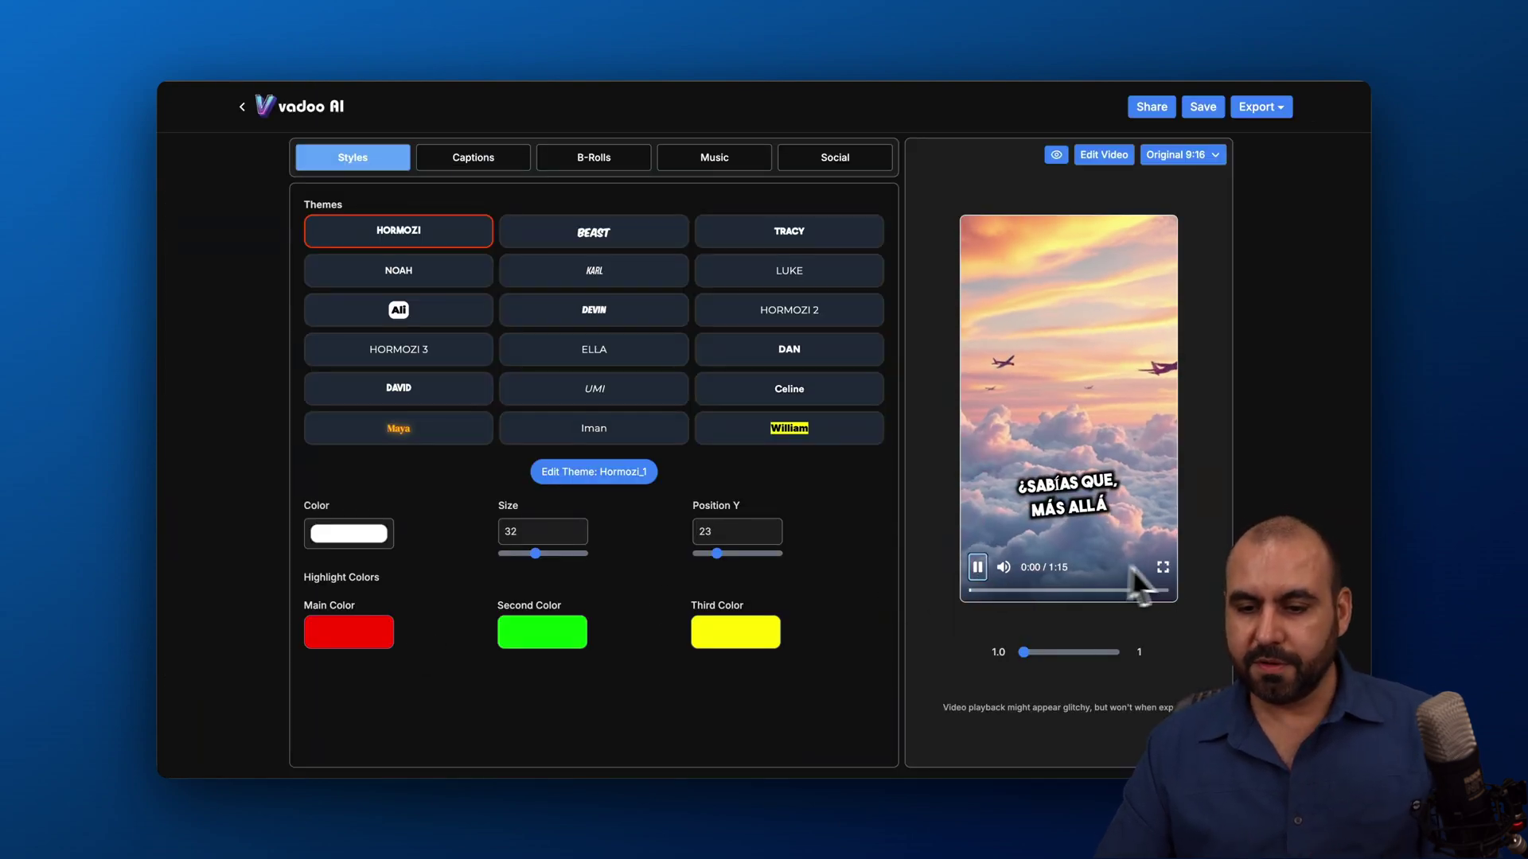
click(1162, 566)
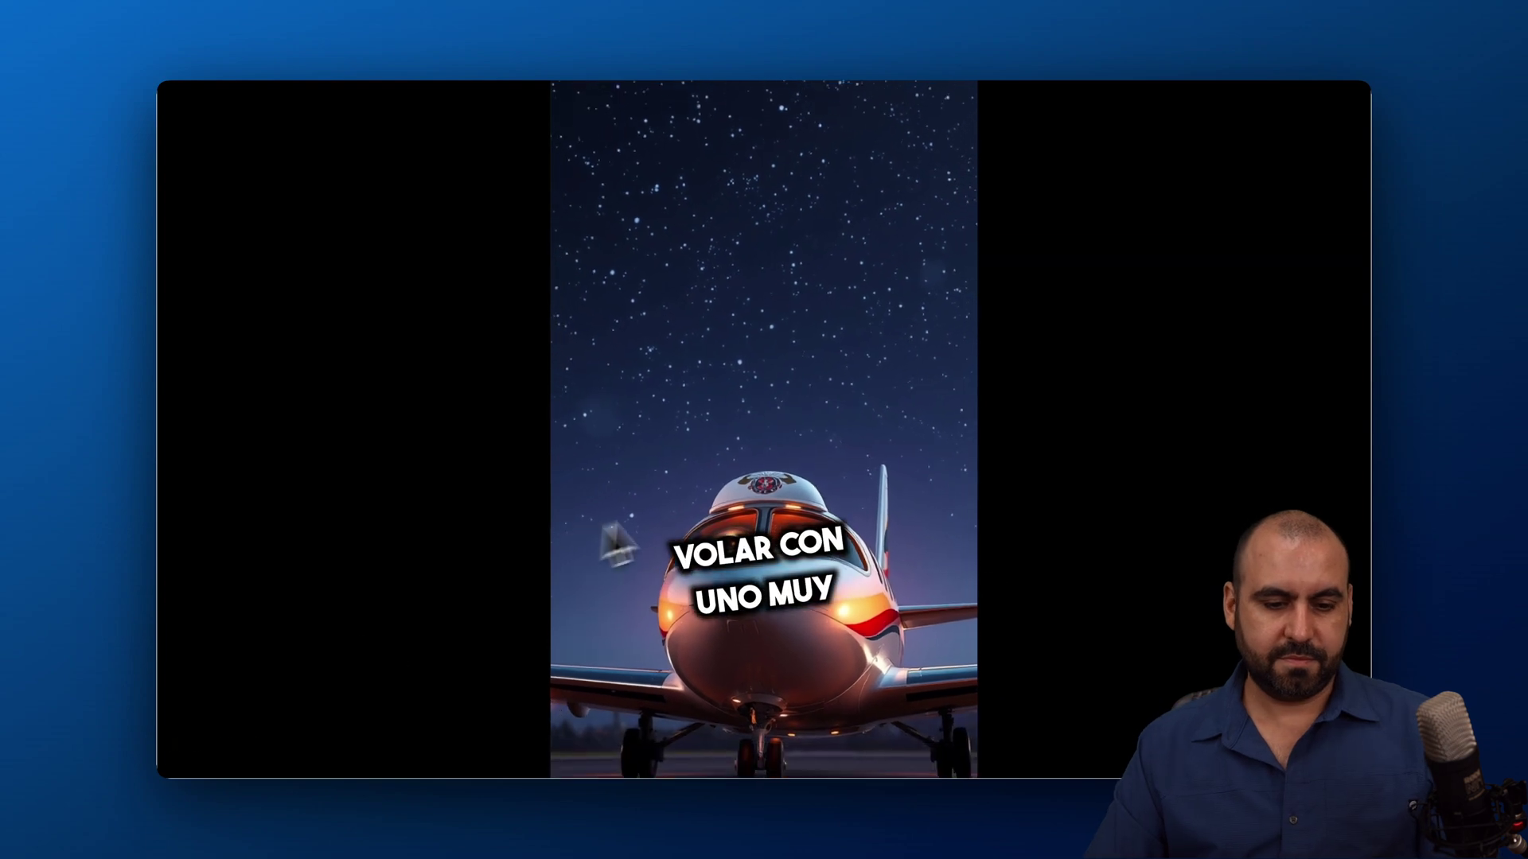
click(691, 501)
key(Escape)
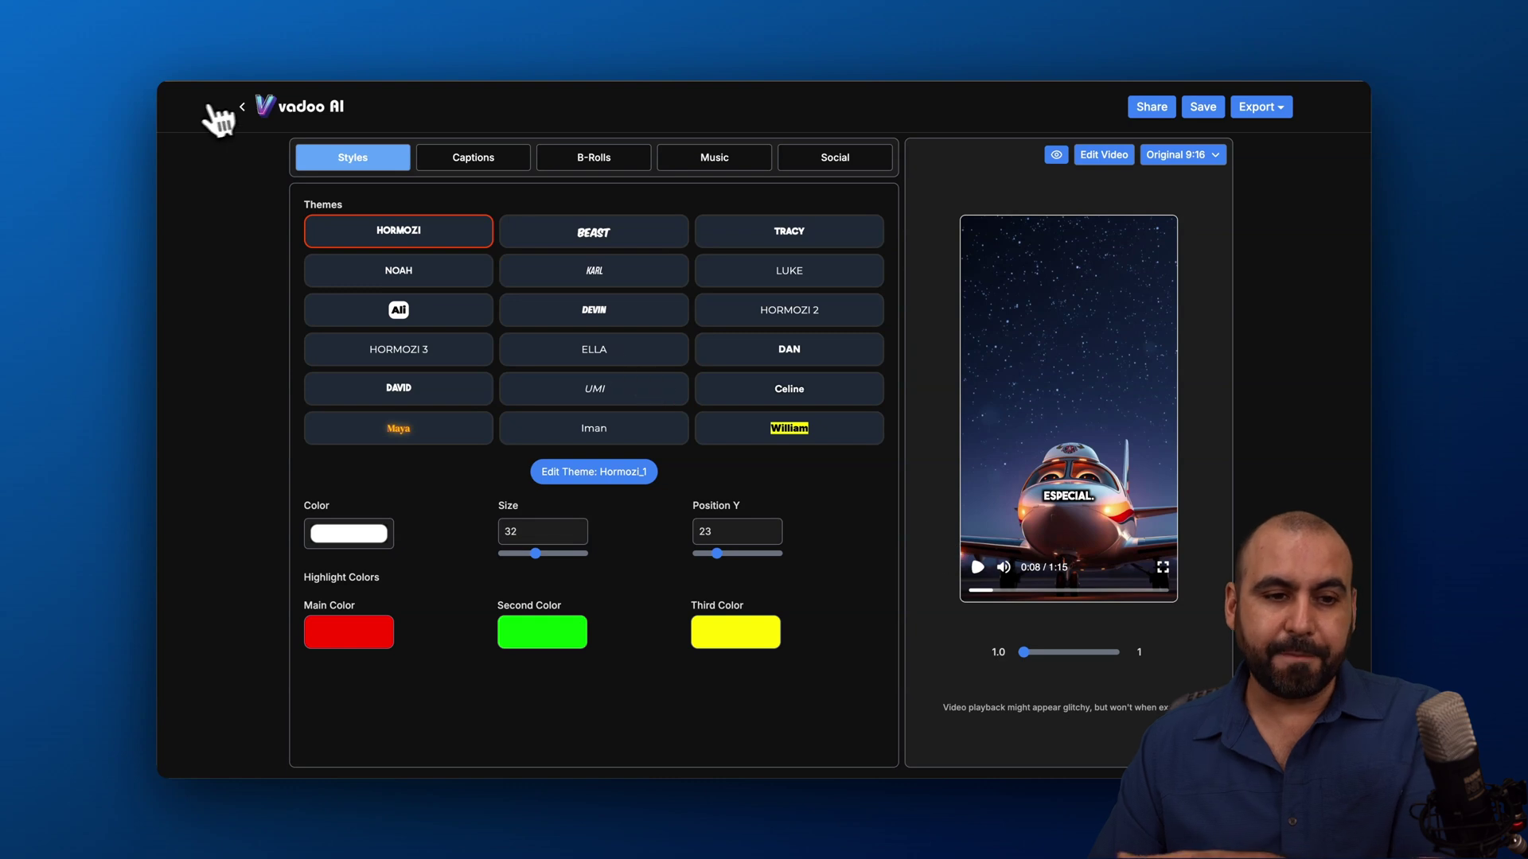
click(242, 107)
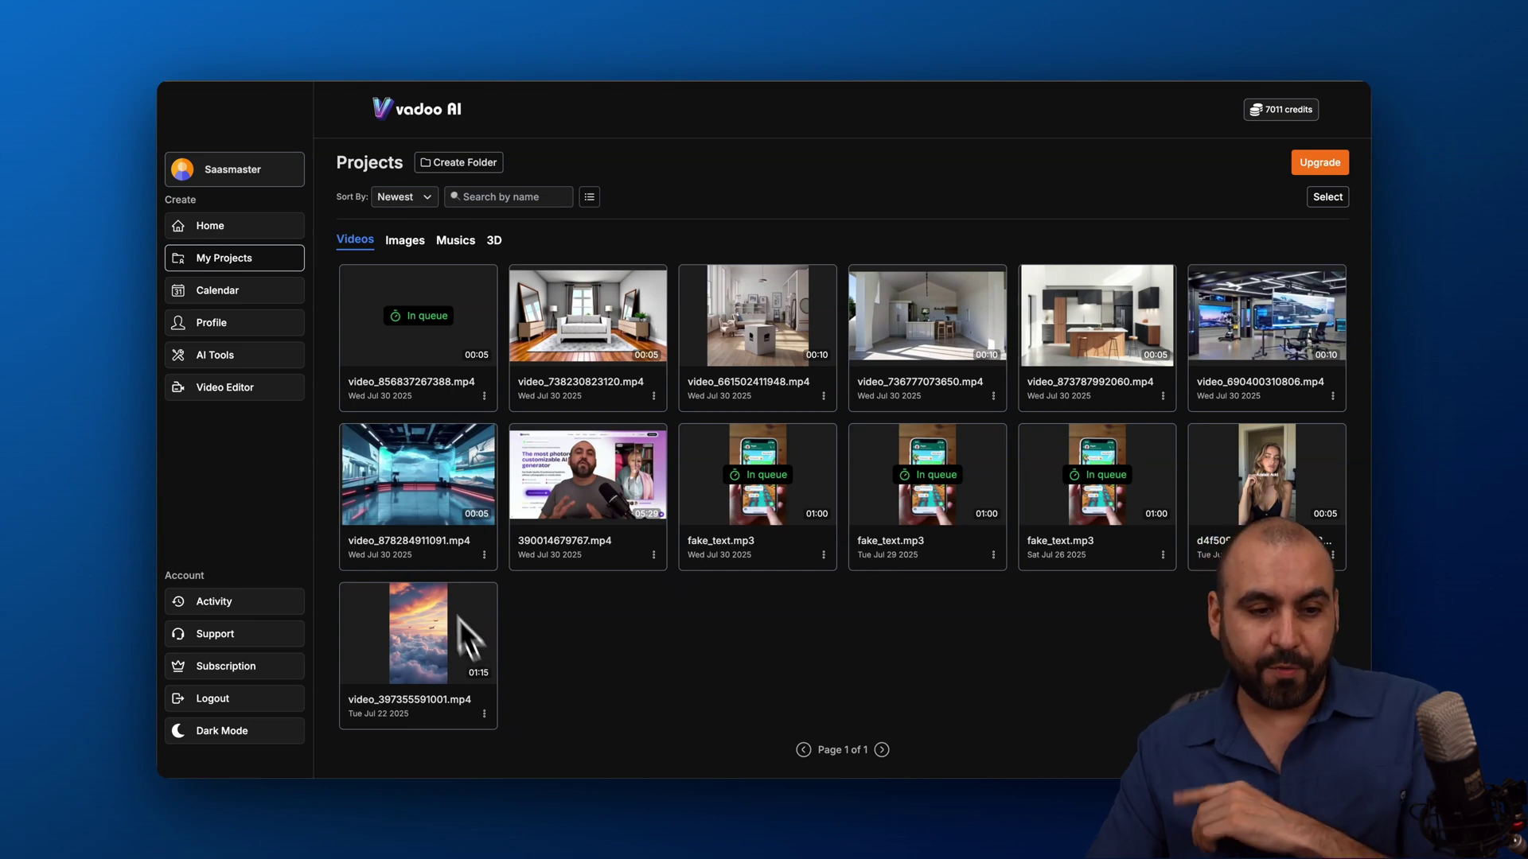
Open the Fake Text app from the Home page.
click(255, 227)
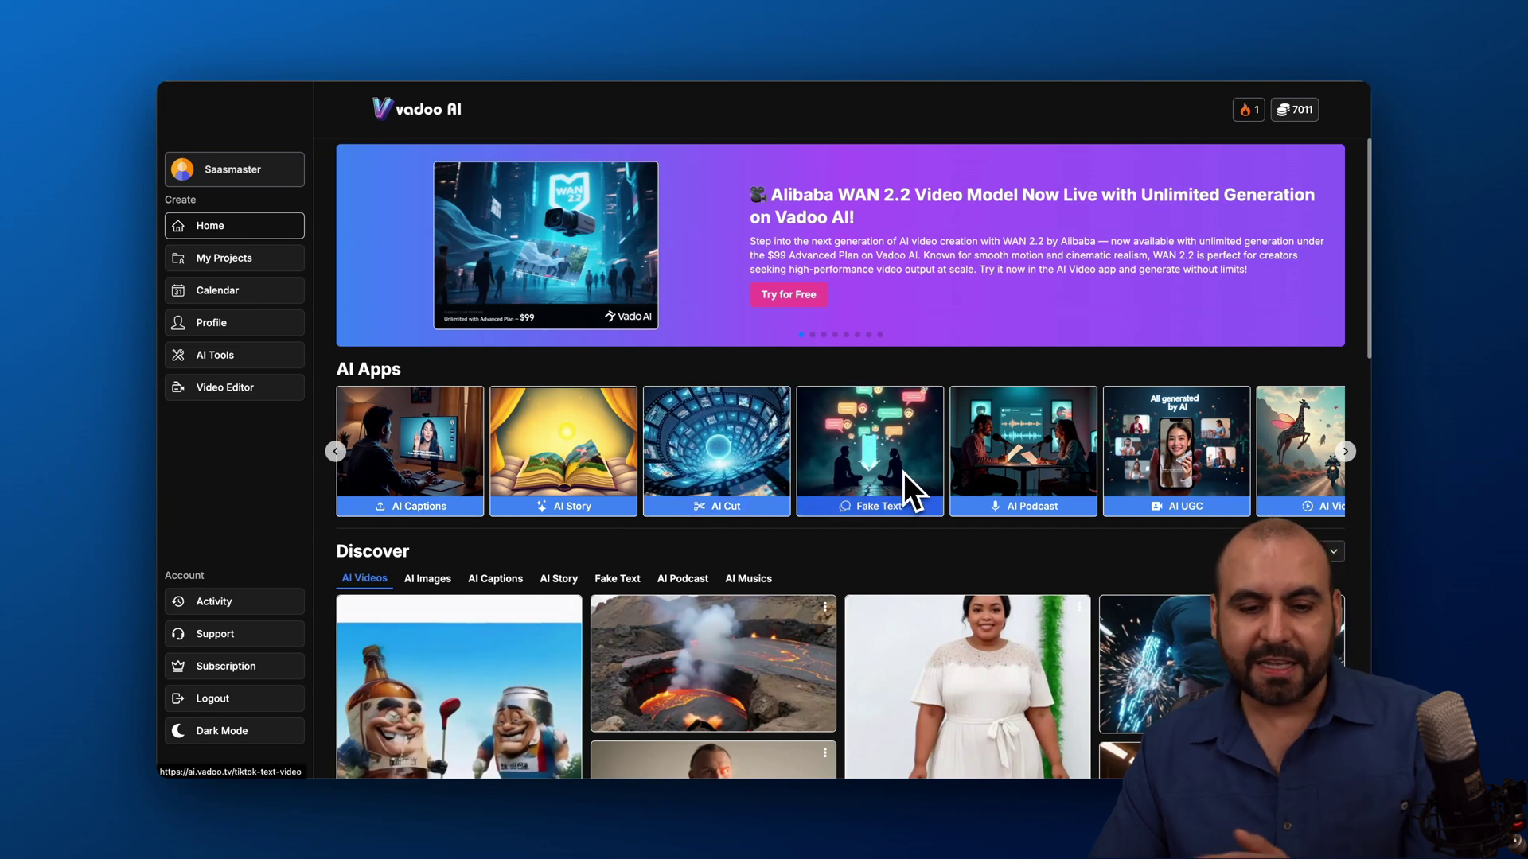
click(246, 260)
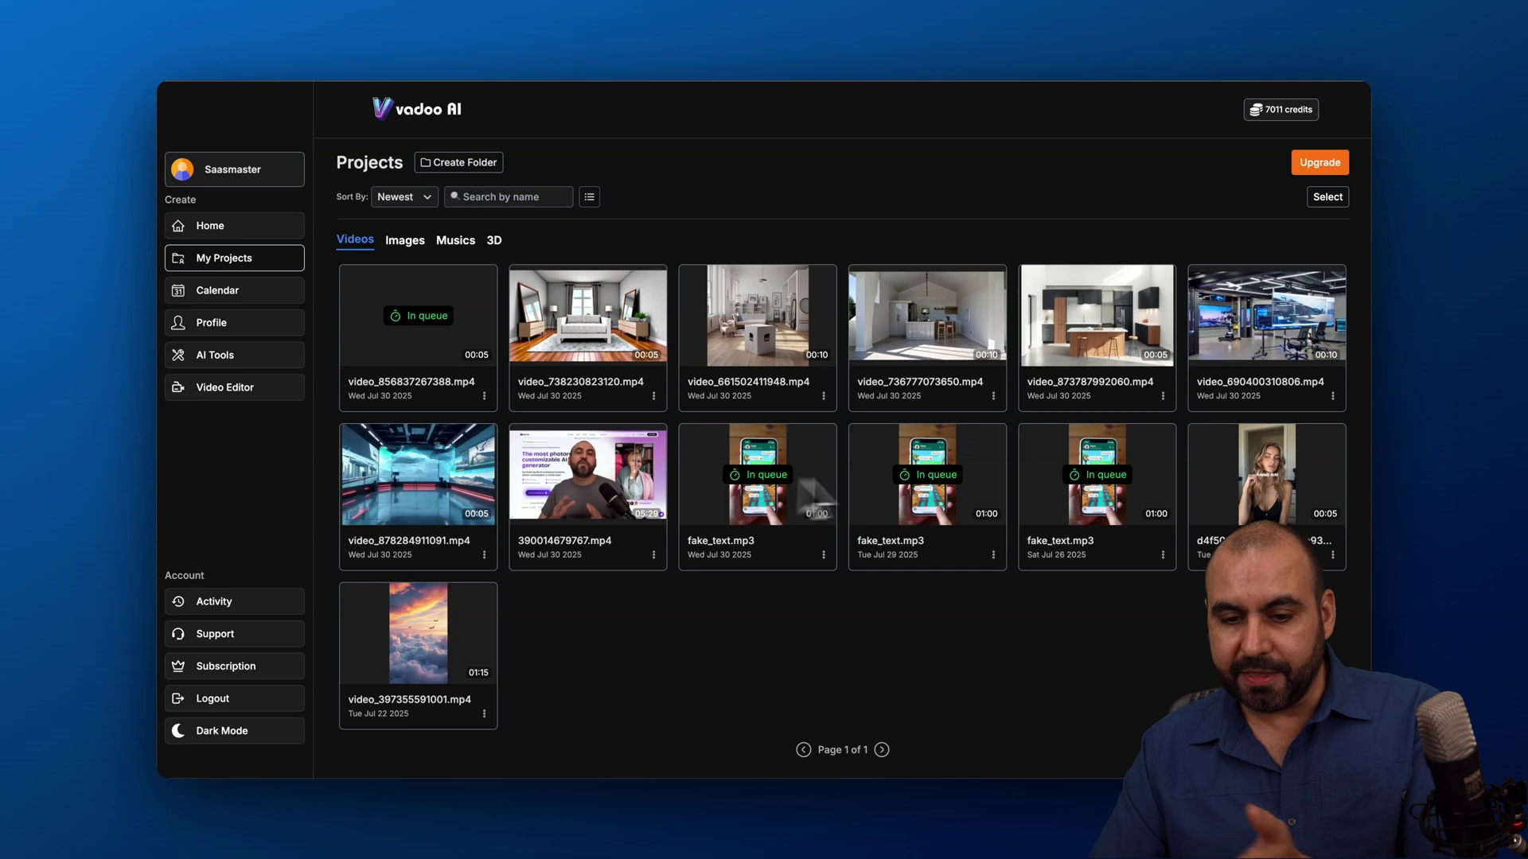
click(227, 229)
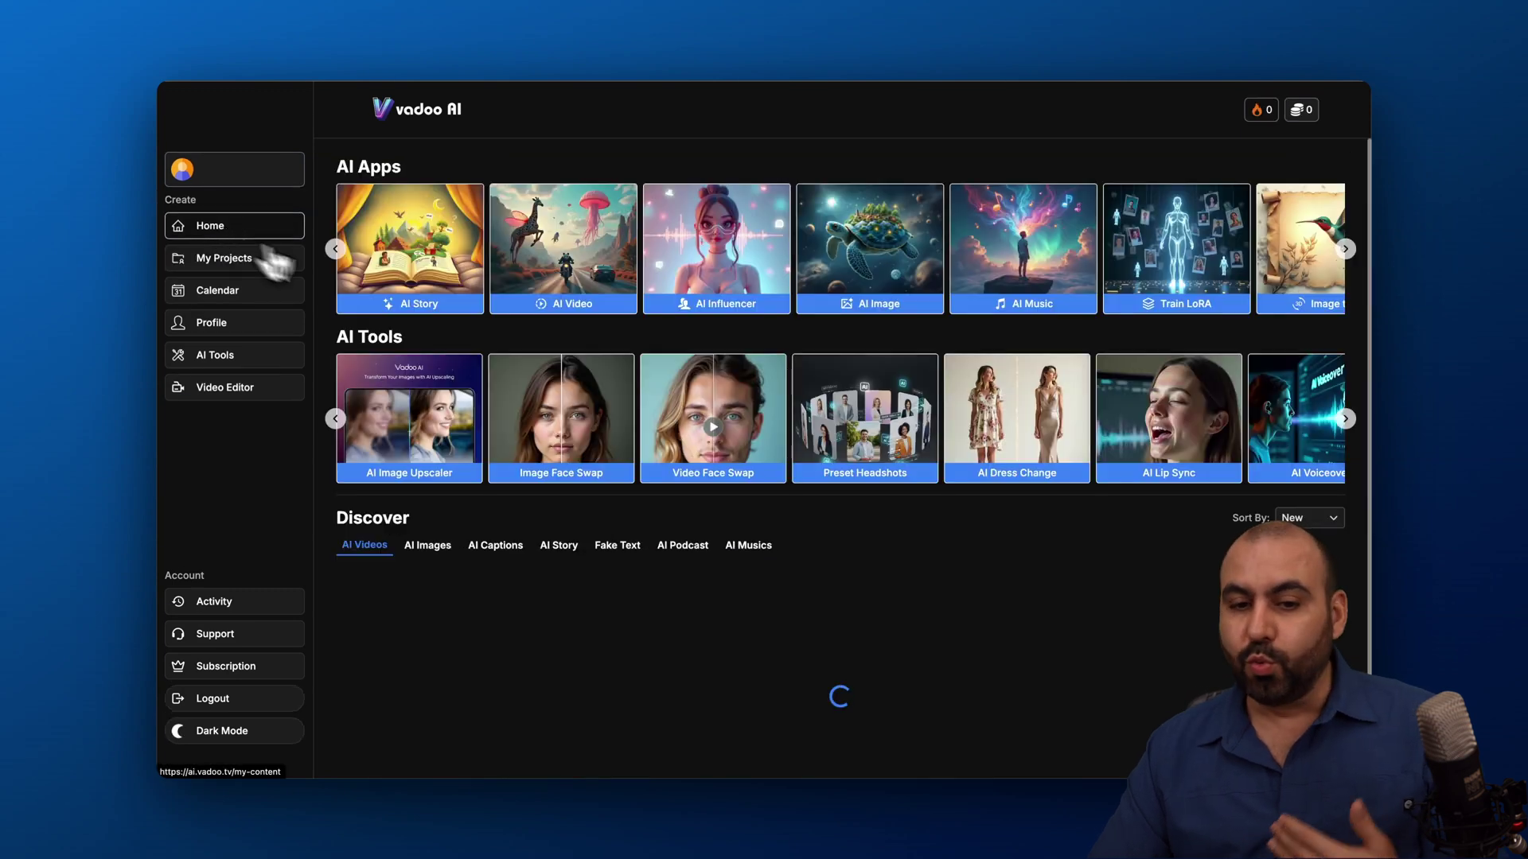
click(878, 481)
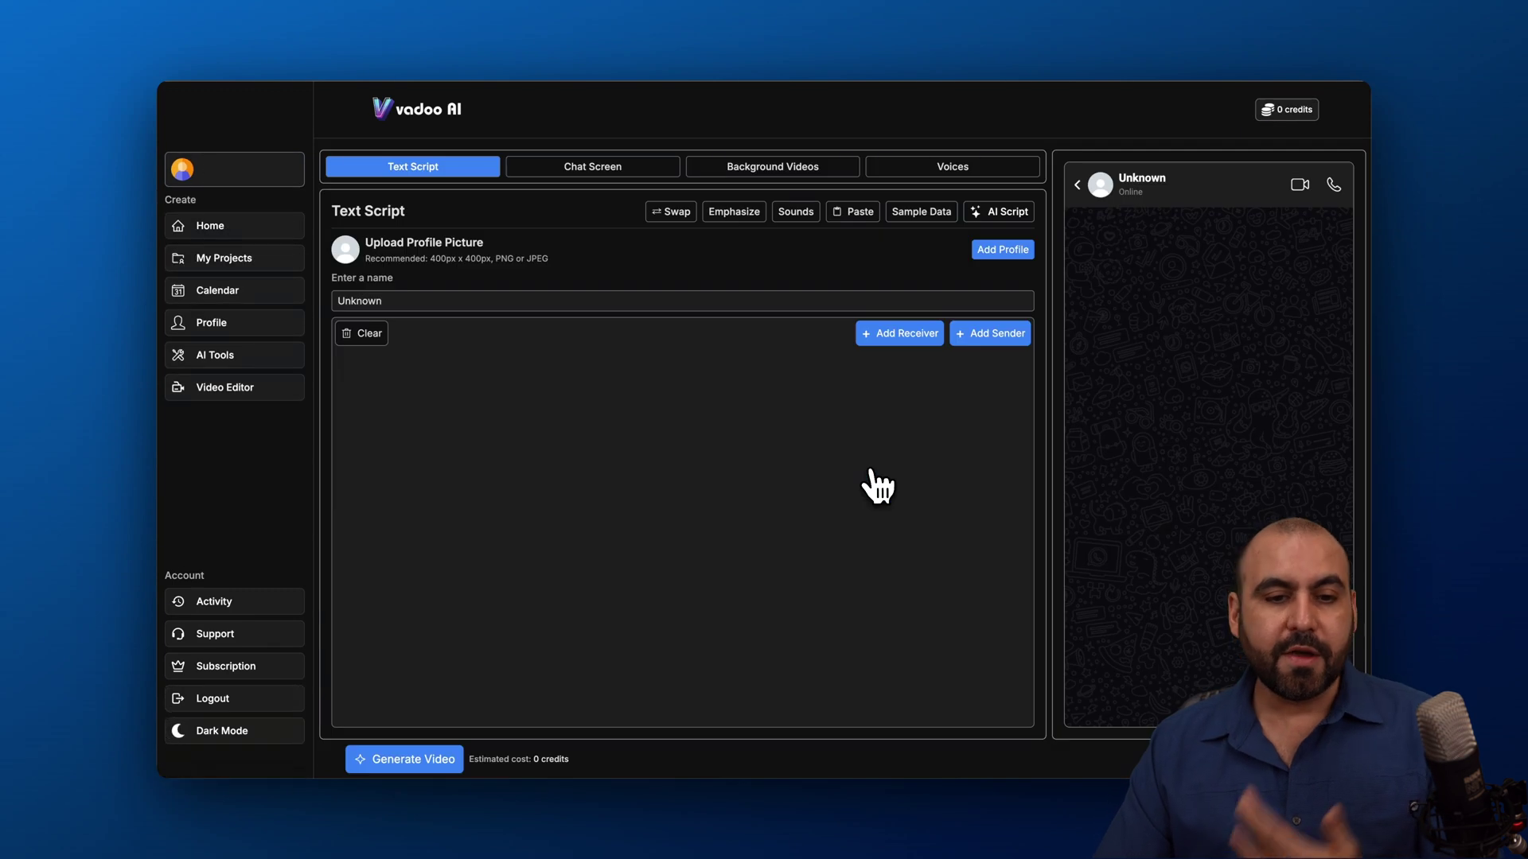
Preview Instagram Light, iMessage Light and iMessage Dark chat screen themes, then return Home.
click(614, 173)
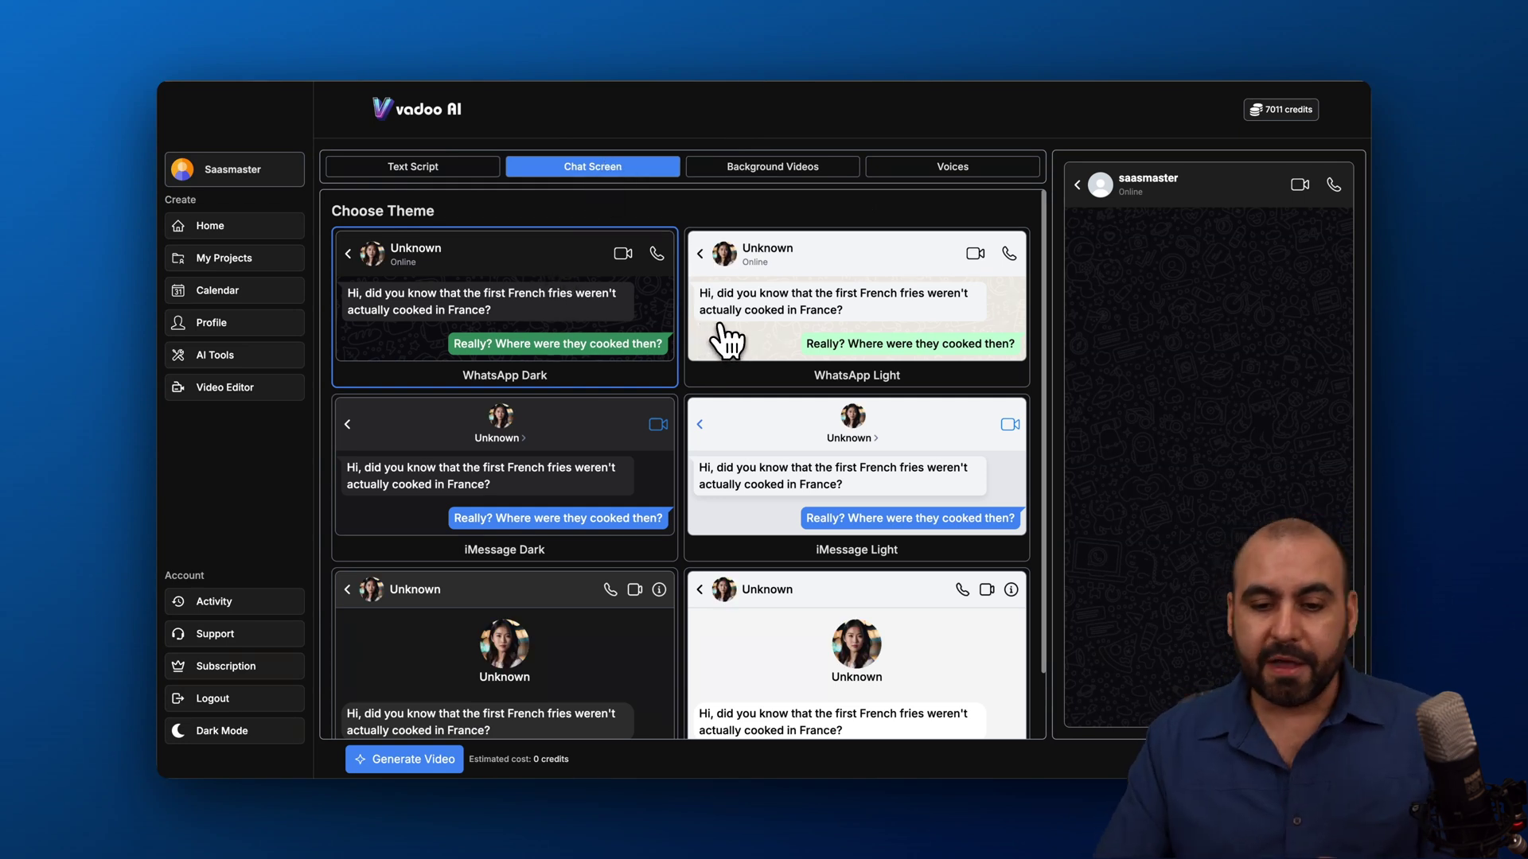
scroll(757, 500, down, 1)
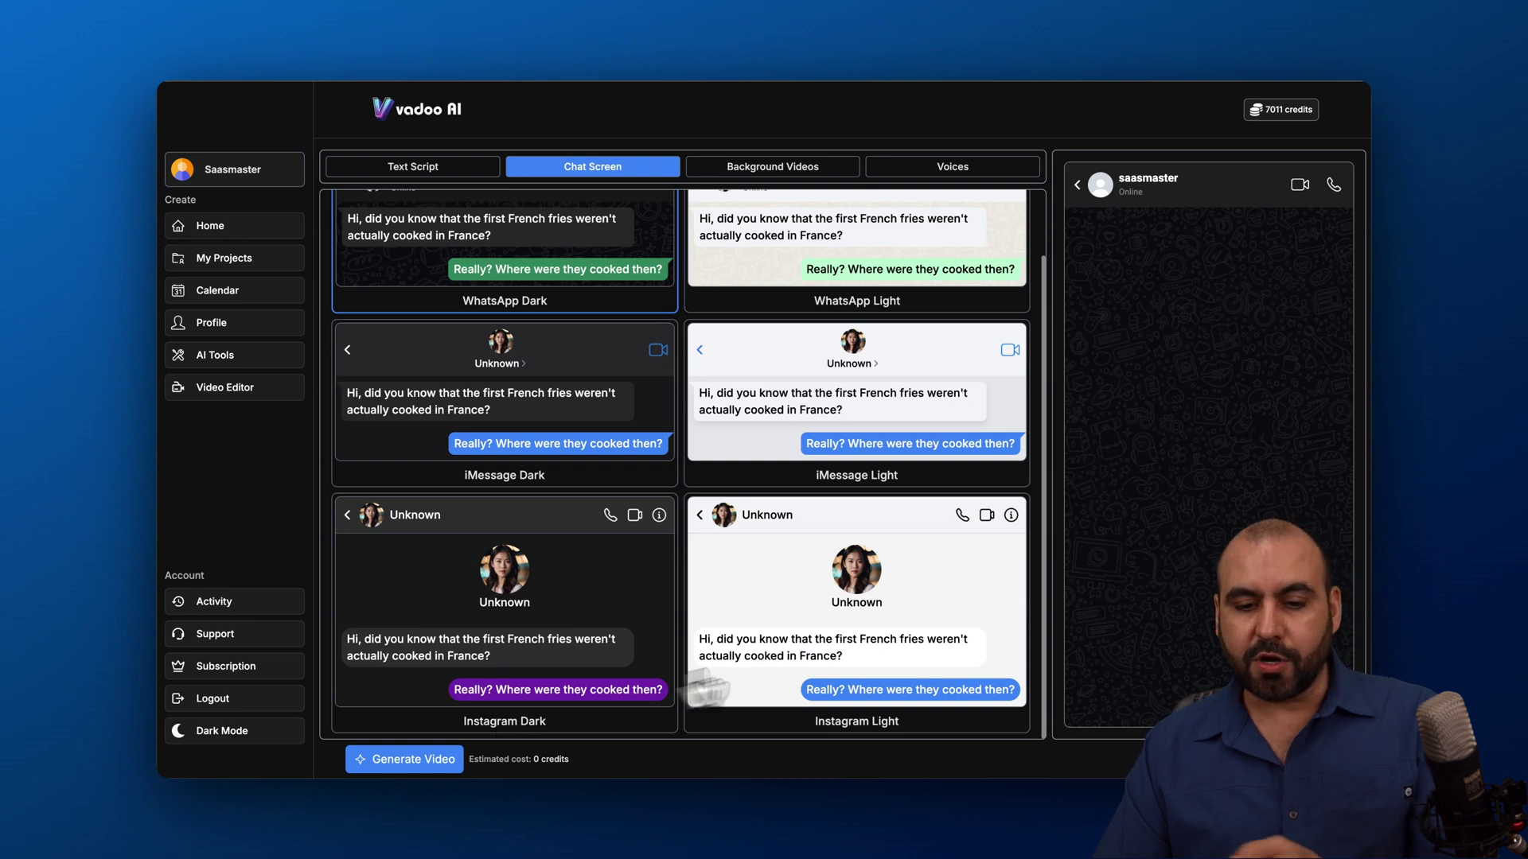
click(834, 570)
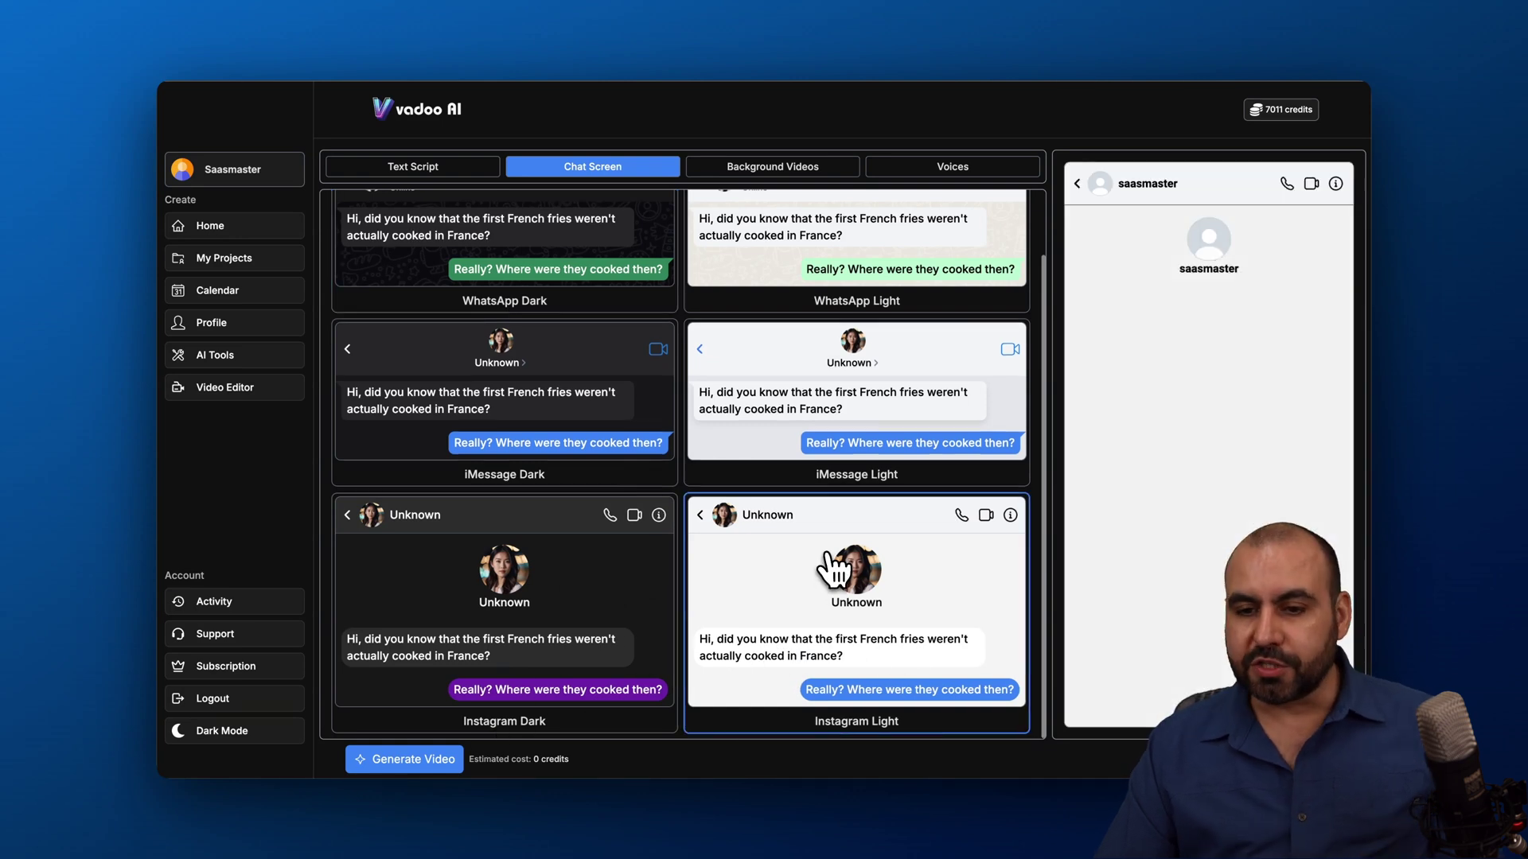
click(774, 415)
click(672, 388)
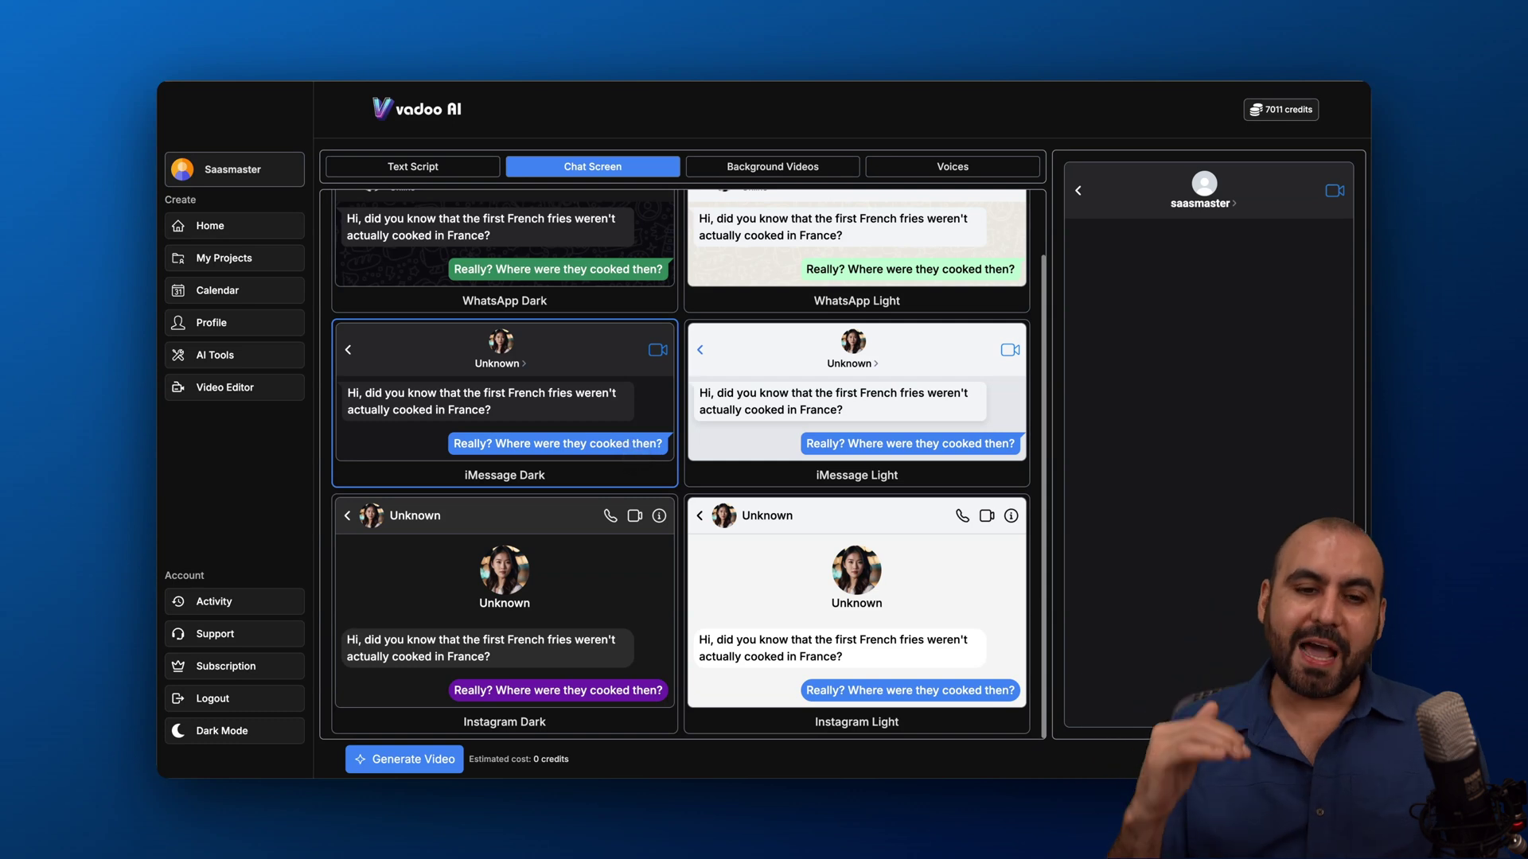
click(283, 230)
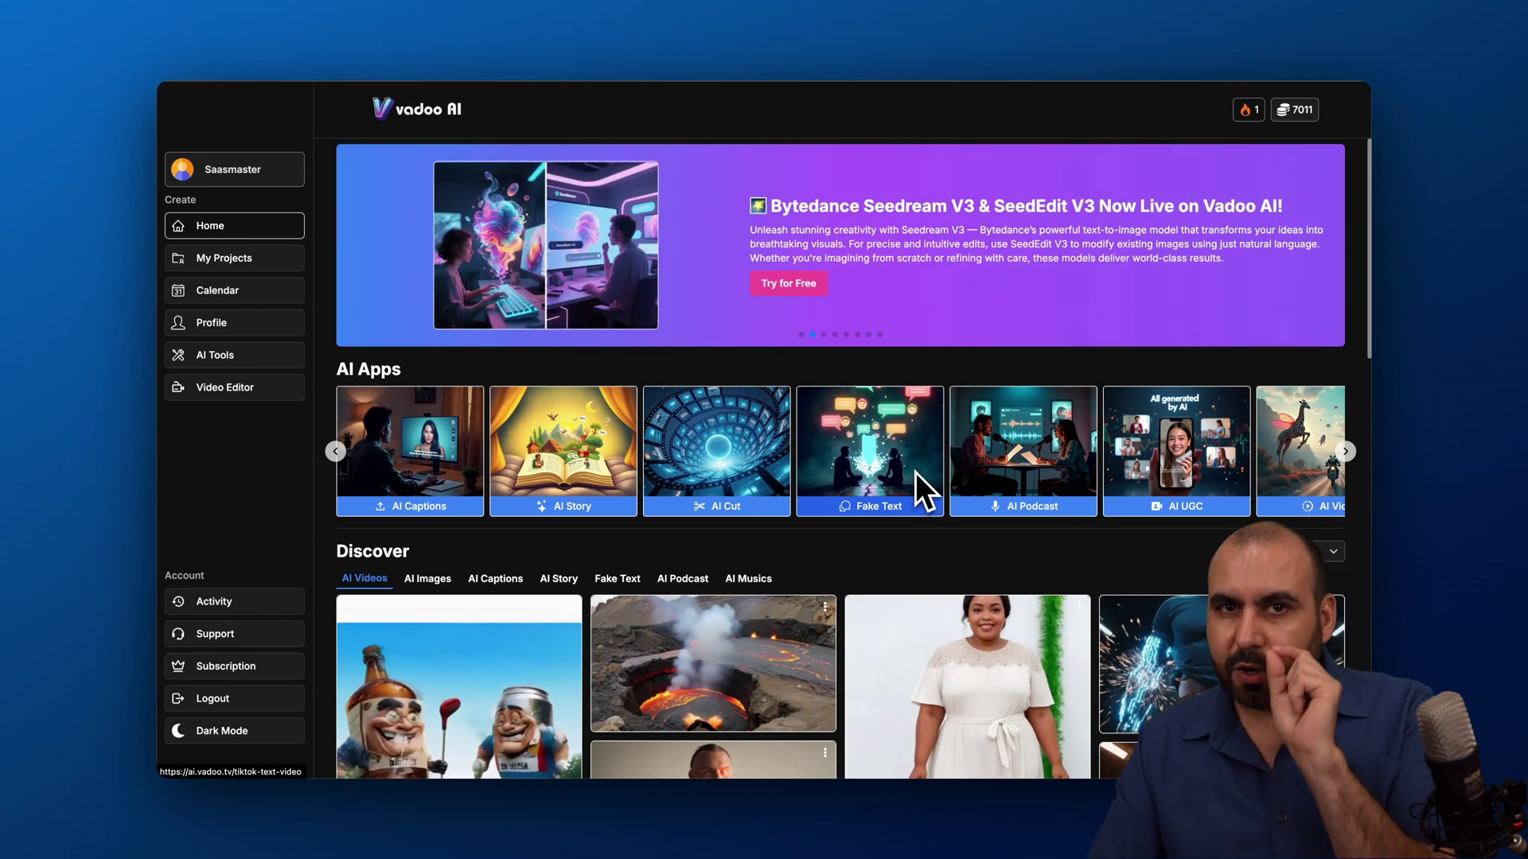
Scroll the Home AI Apps carousel, then open the AI Tools page with Image Upscaler, Face Swap and Lip Sync.
scroll(912, 470, right, 3)
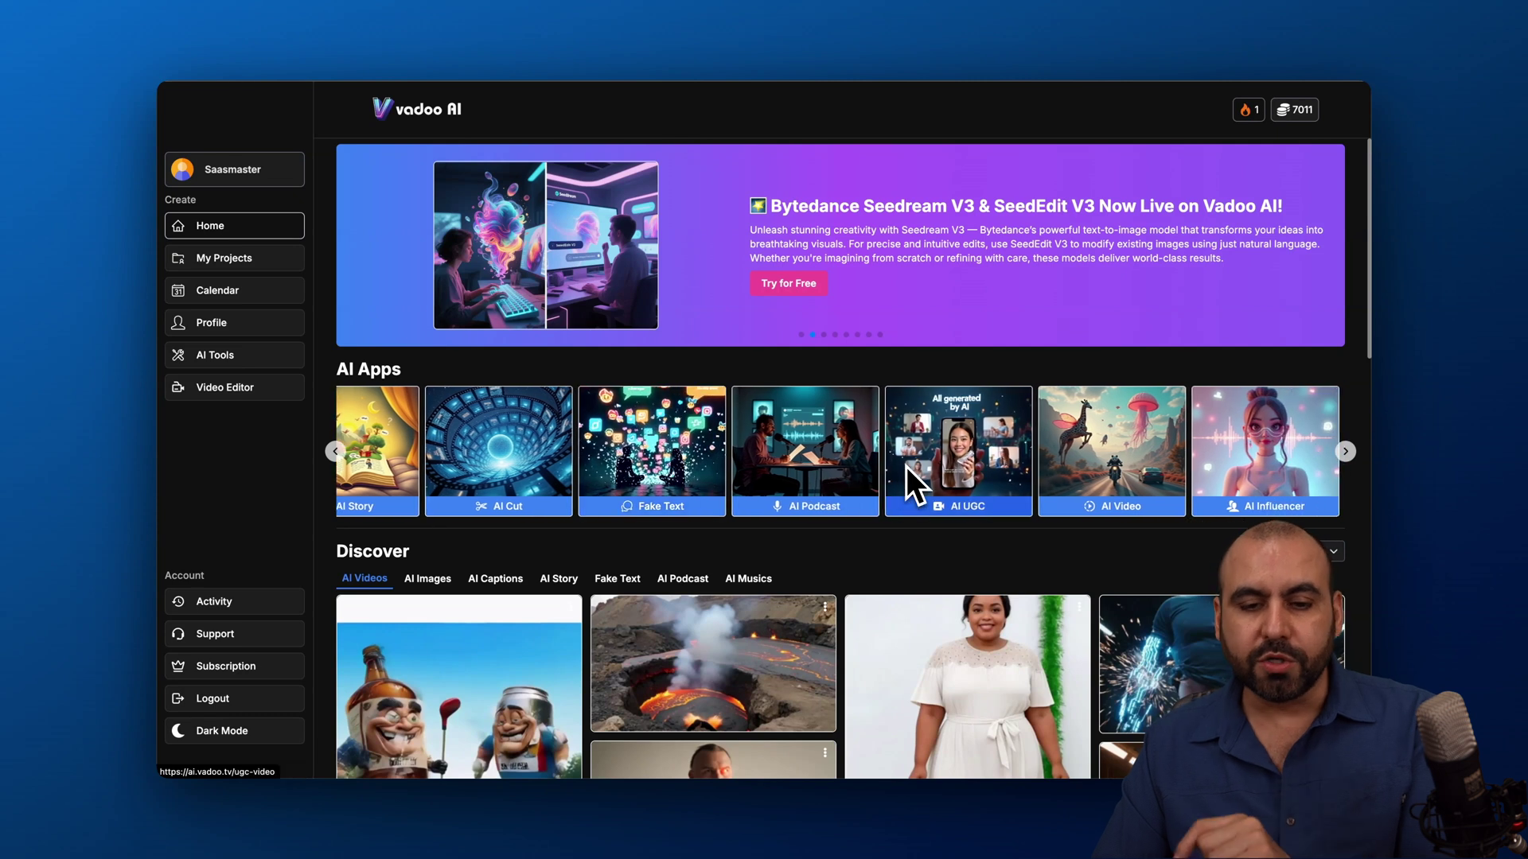
scroll(906, 466, right, 2)
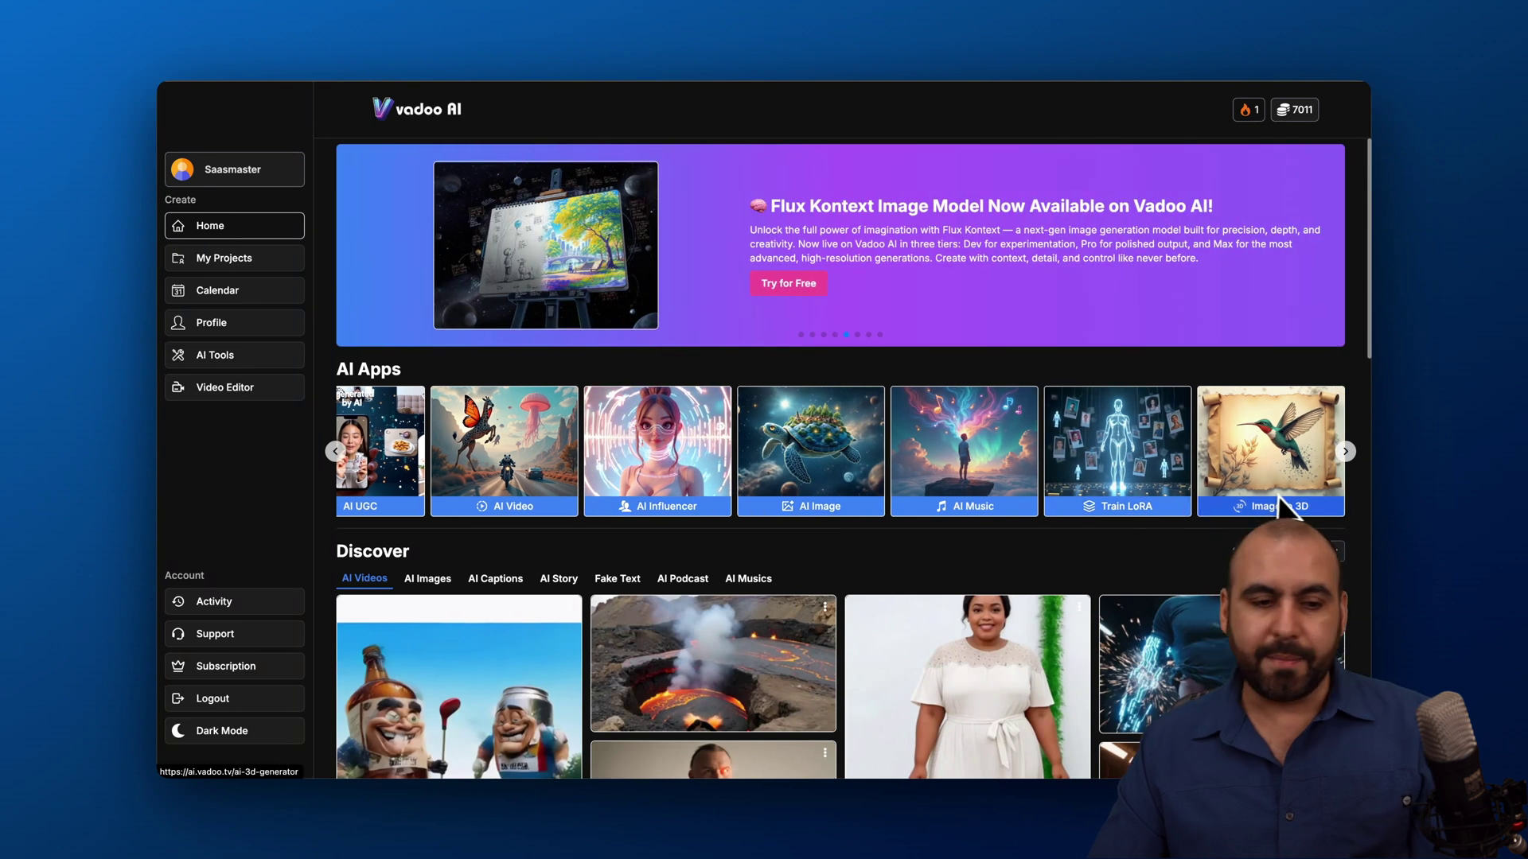
click(246, 356)
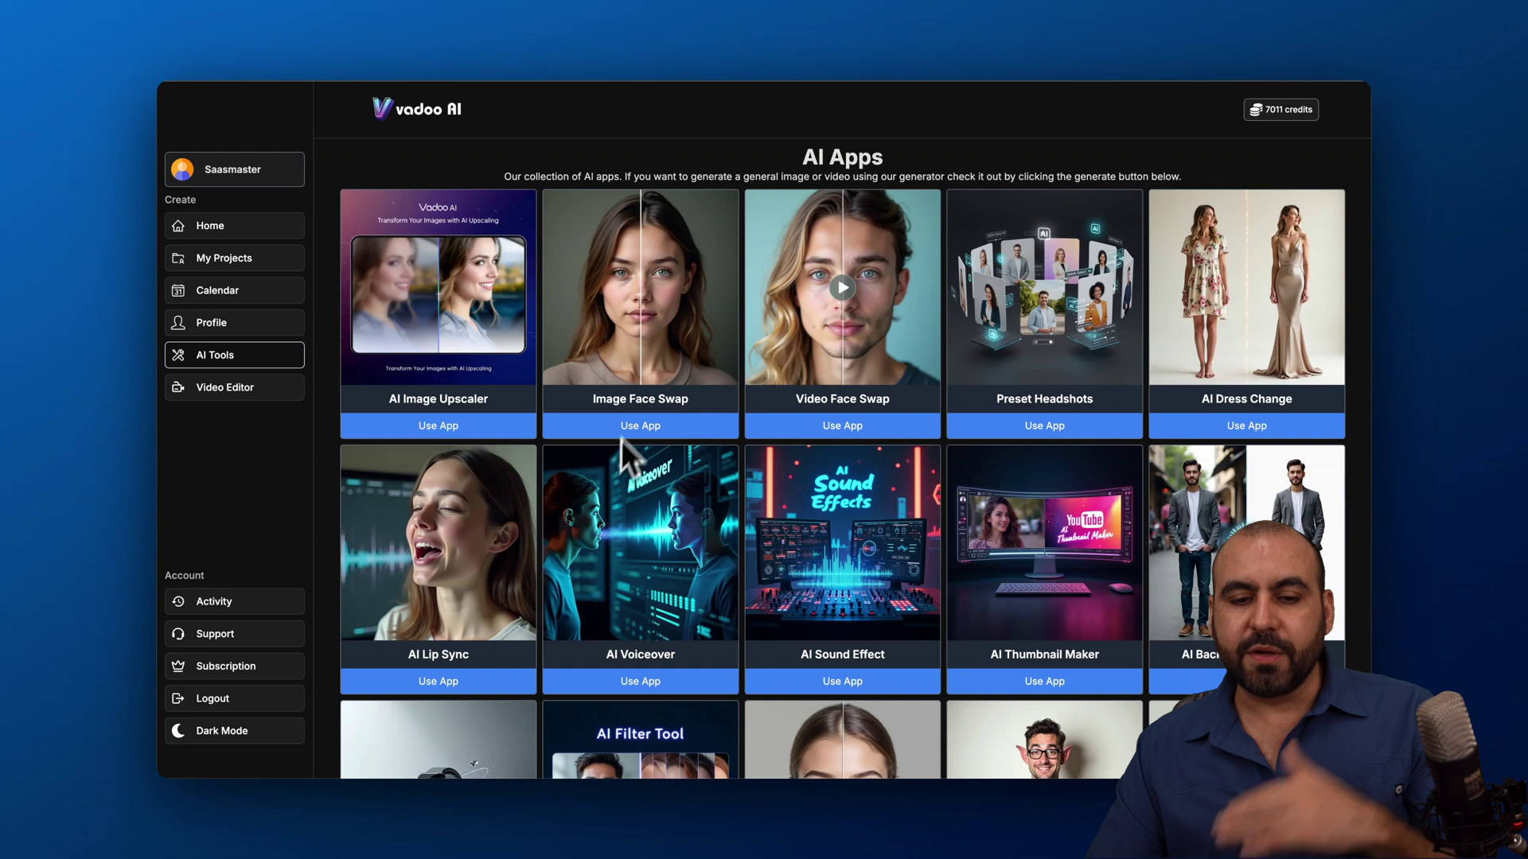
Scroll through the AI tools catalogue past AI Ghibli Style, then return to the Home dashboard.
scroll(691, 399, down, 9)
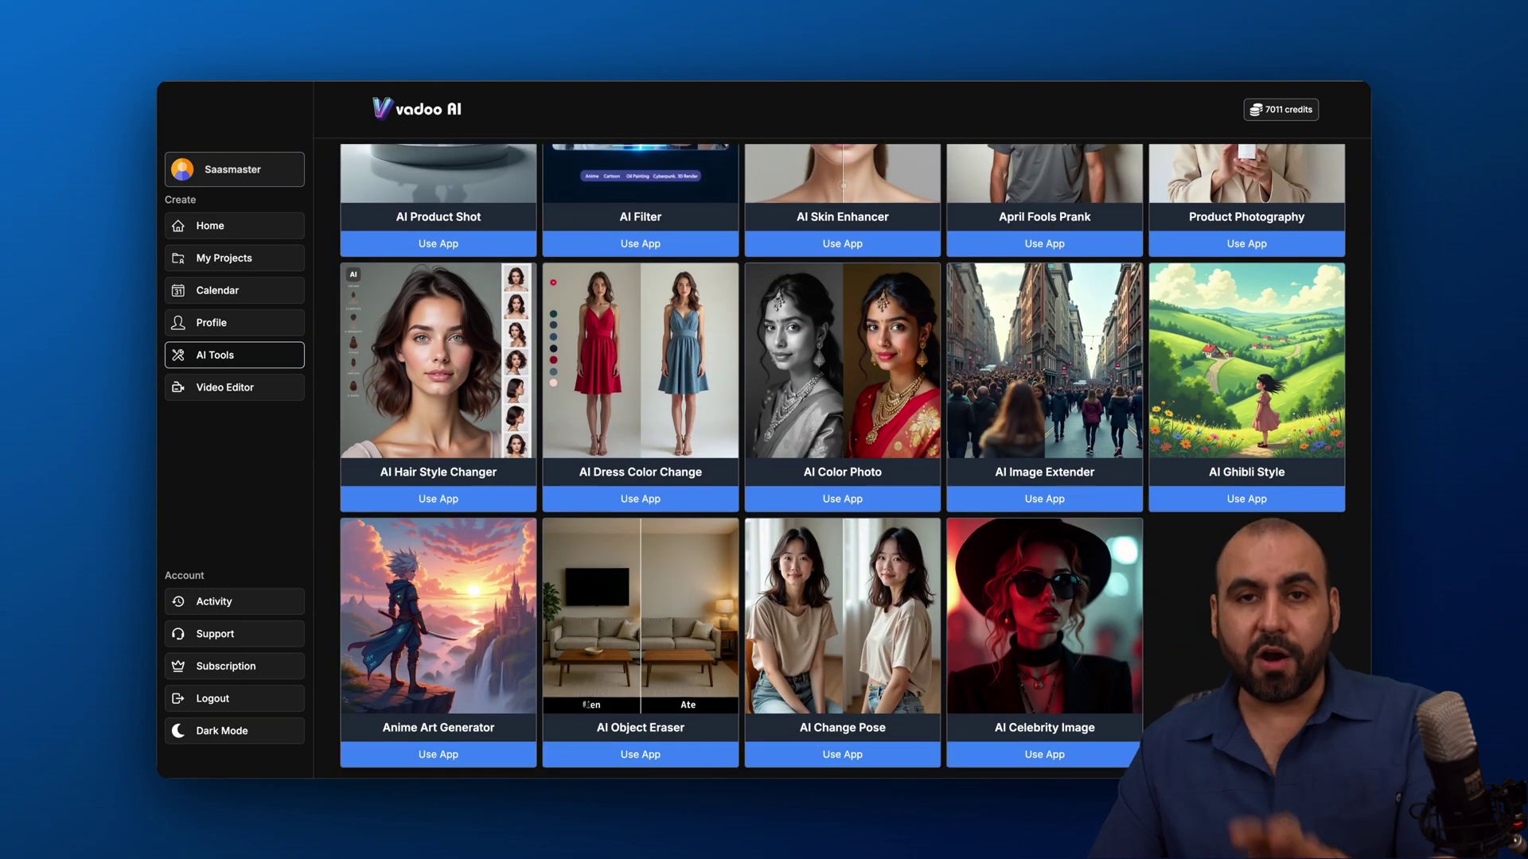
scroll(842, 457, up, 1)
scroll(842, 457, up, 8)
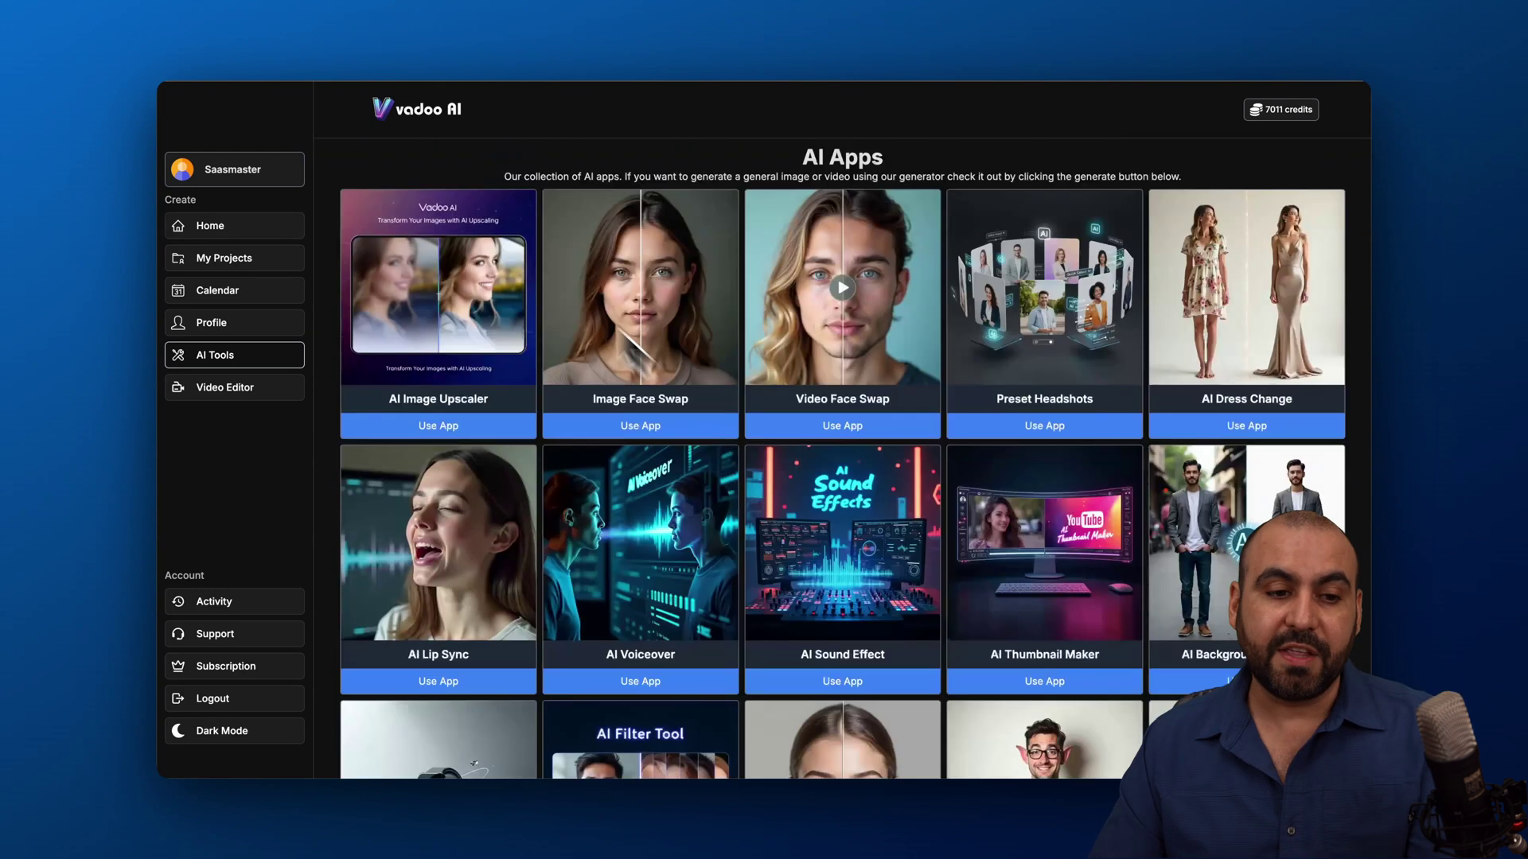
click(256, 226)
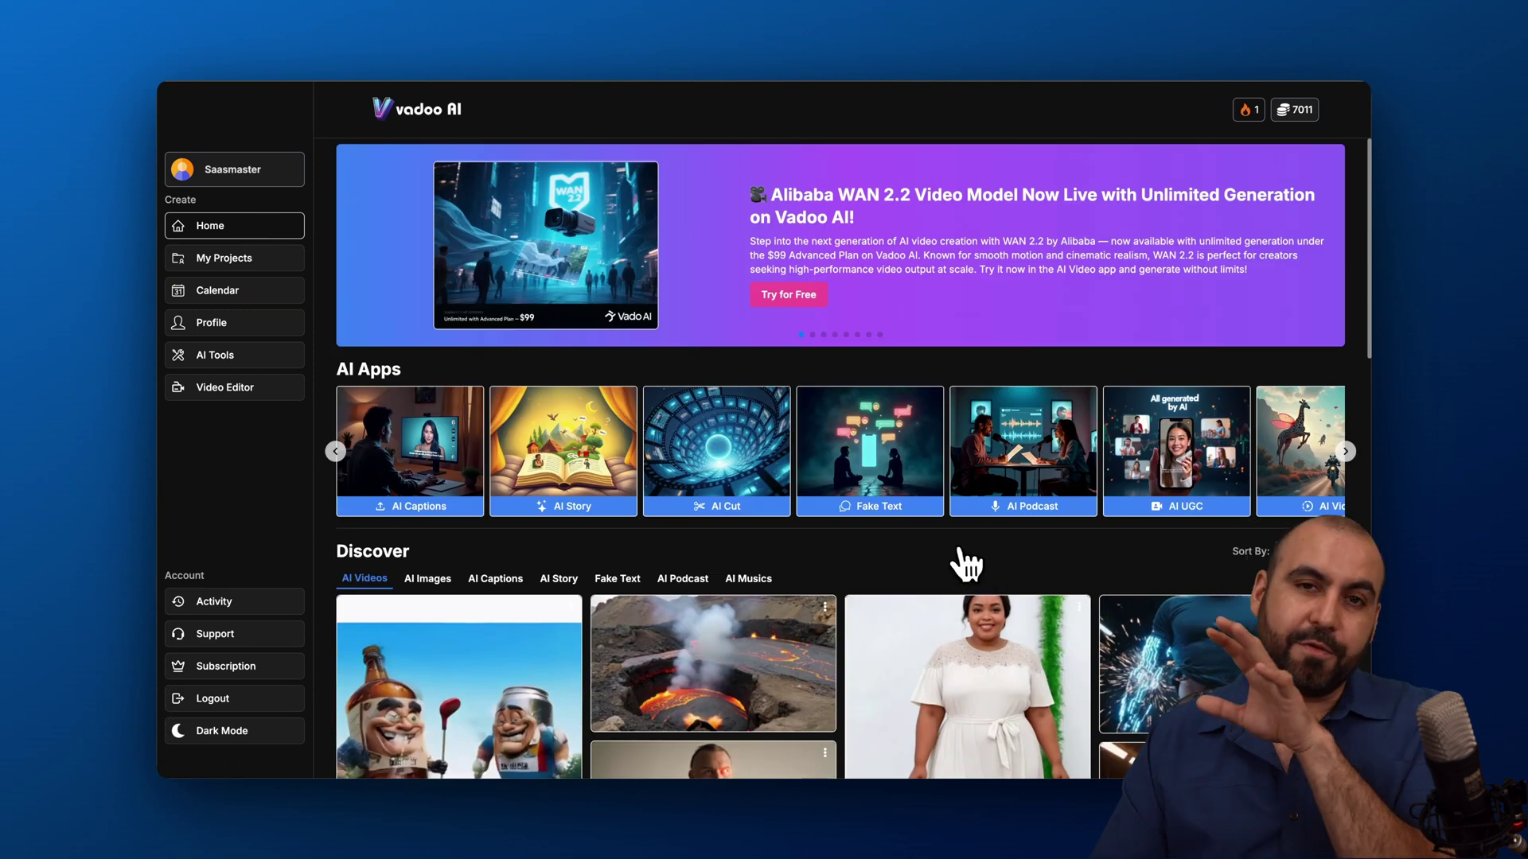